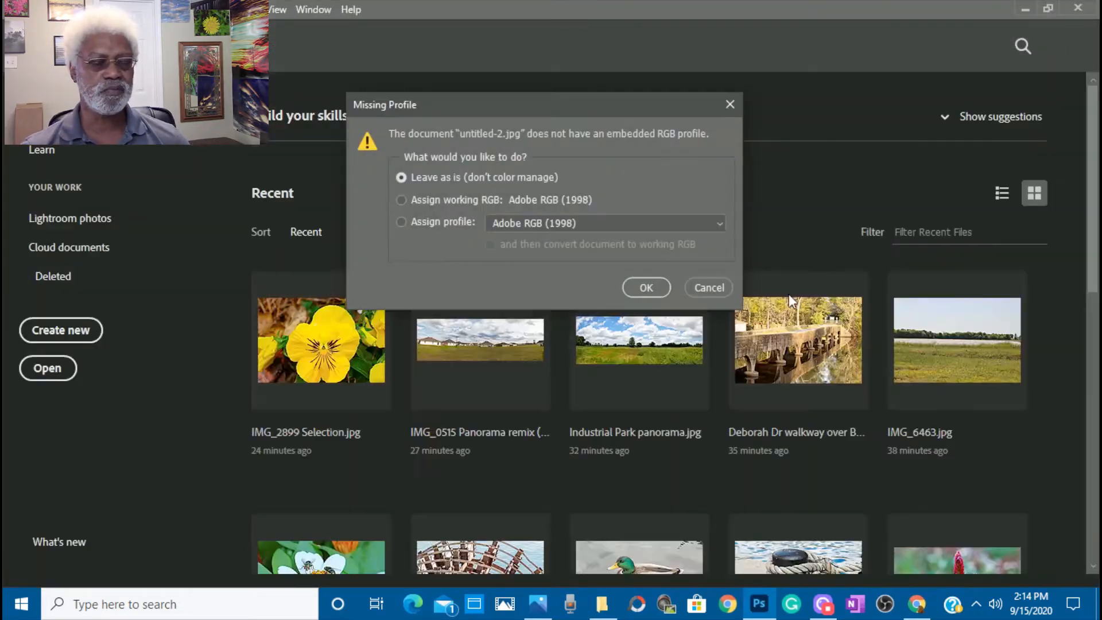
Open untitled-2.jpg without color management and place the SFP image Untitled-1 from Pictures > Stills as a linked file.
left_click(647, 288)
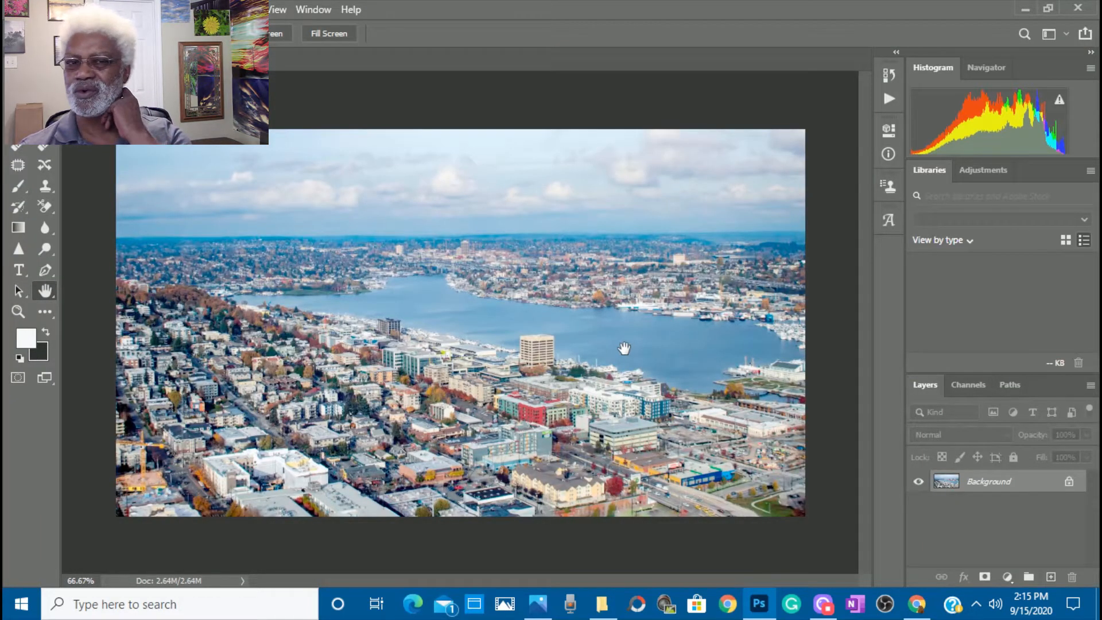
left_click(17, 9)
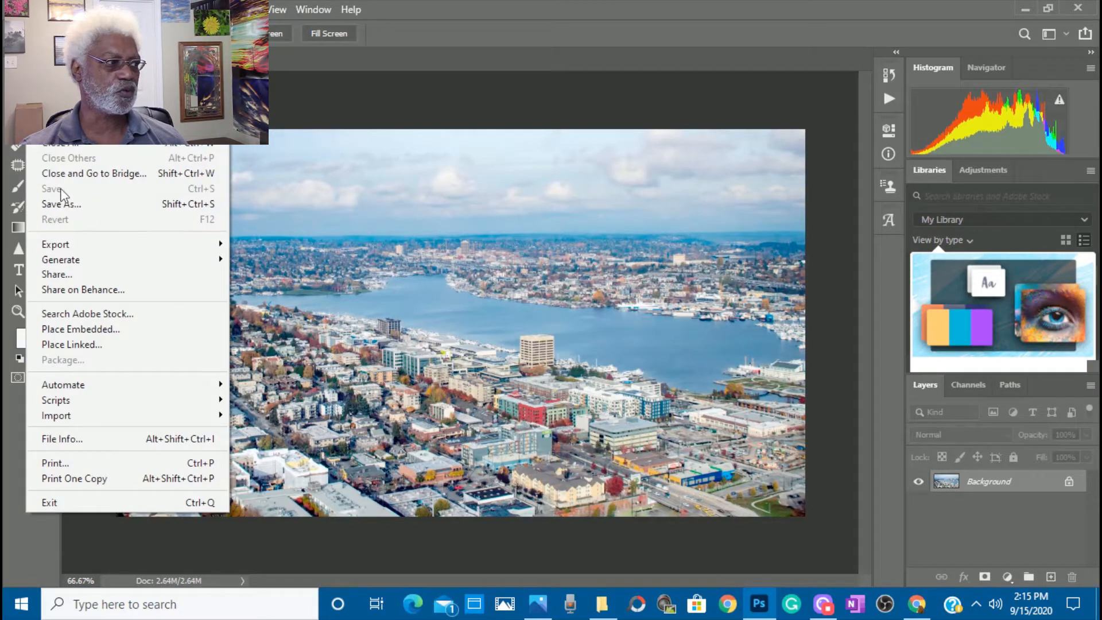
left_click(74, 344)
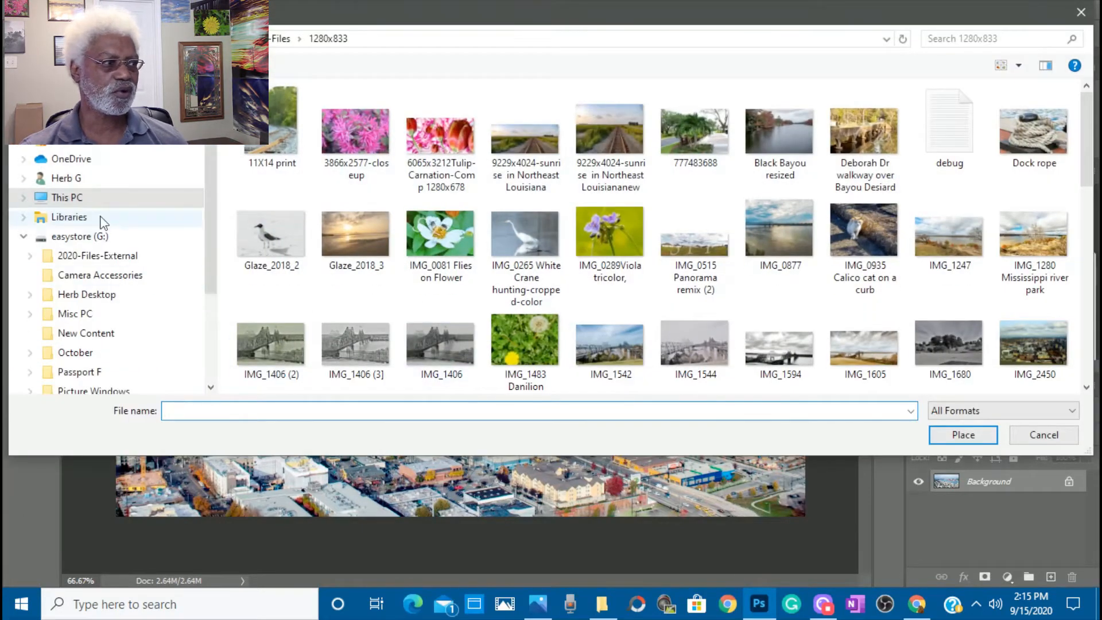
left_click(26, 198)
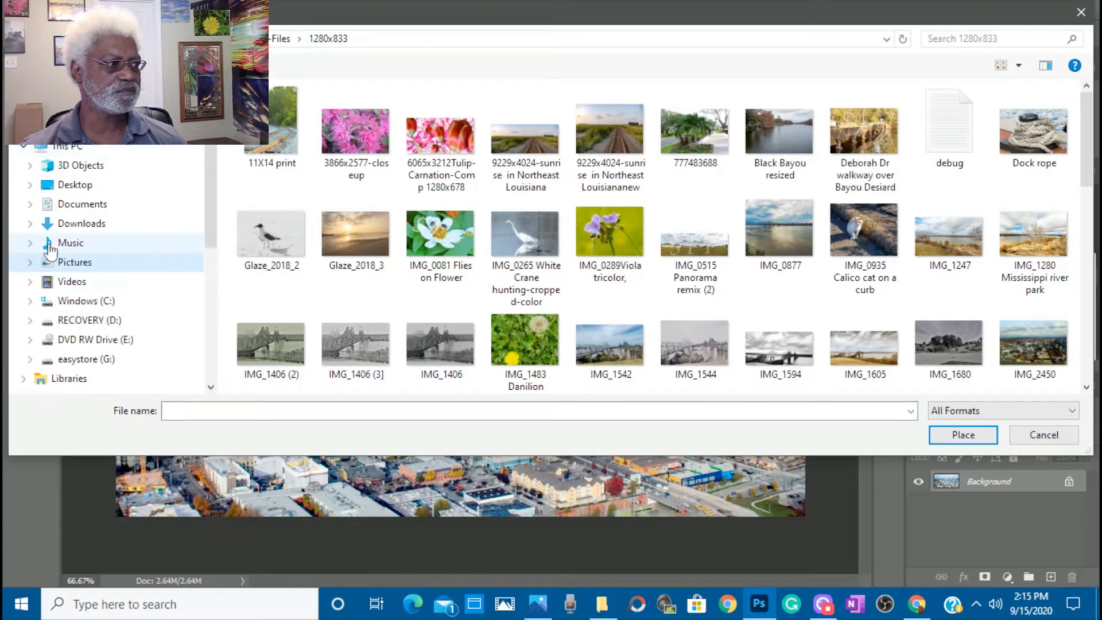
left_click(28, 264)
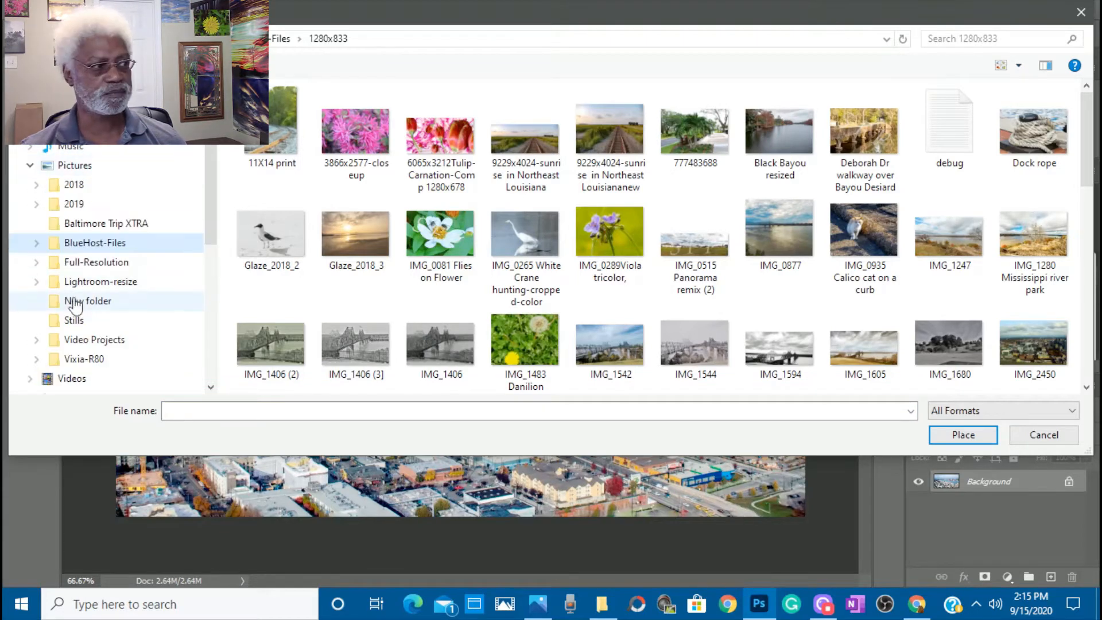
left_click(76, 324)
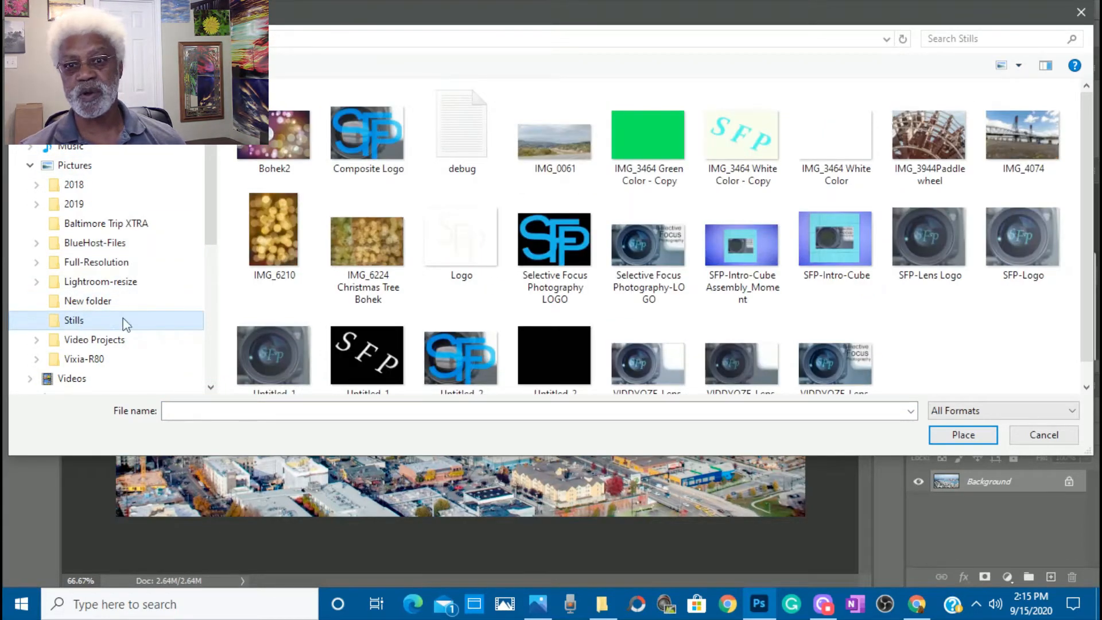
left_click(348, 356)
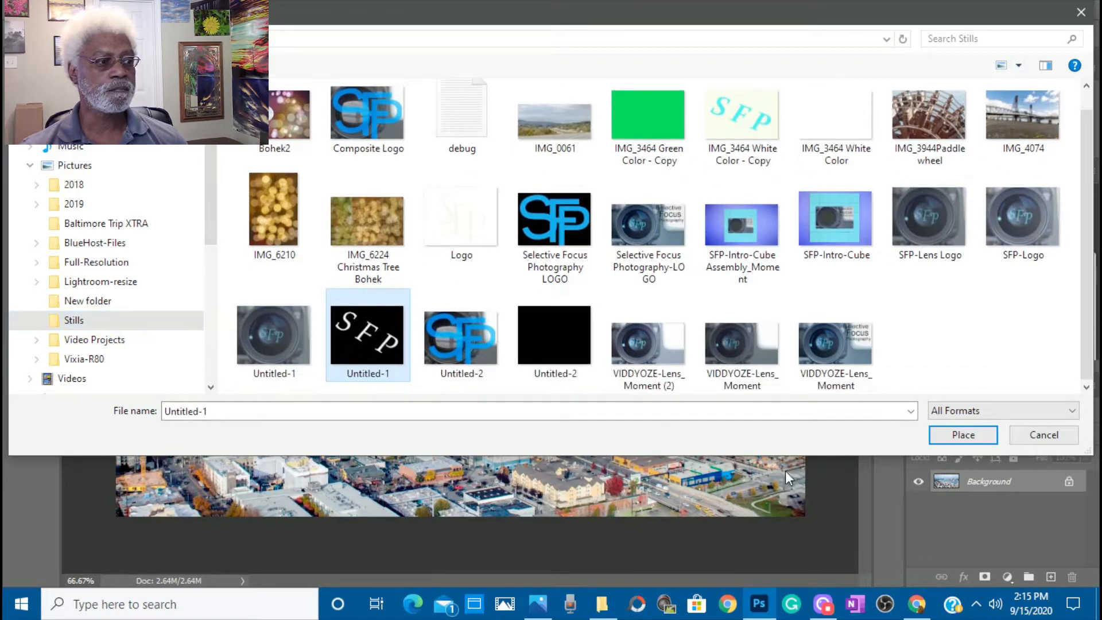
left_click(963, 435)
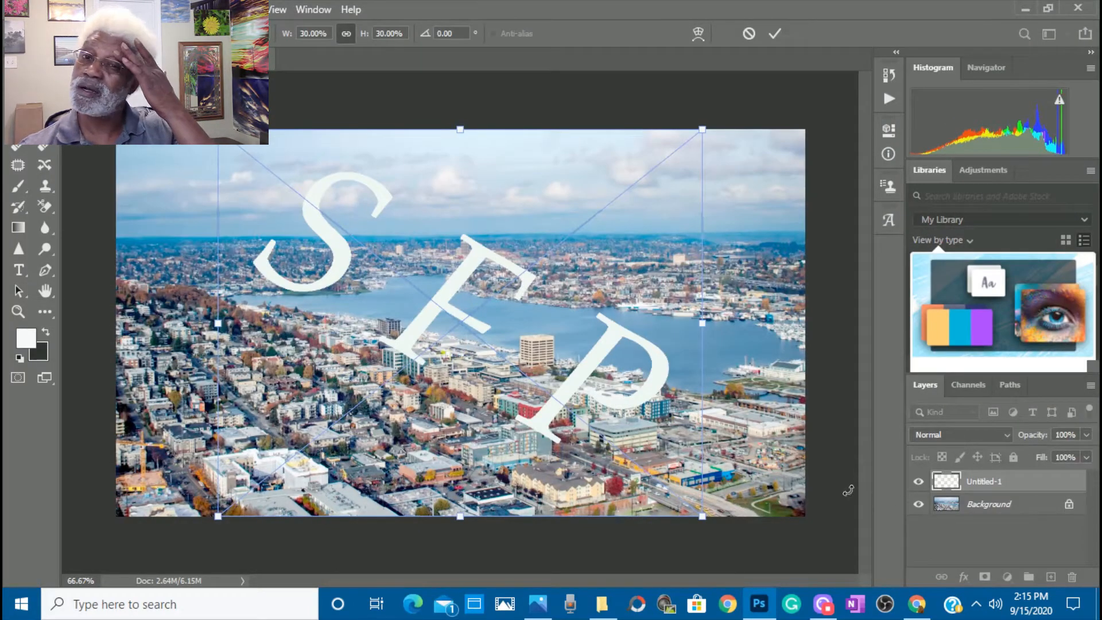
Scale the SFP watermark to about 35%, rotate it to about -13.5°, and position it across the city photo.
left_click_drag(745, 492, 762, 466)
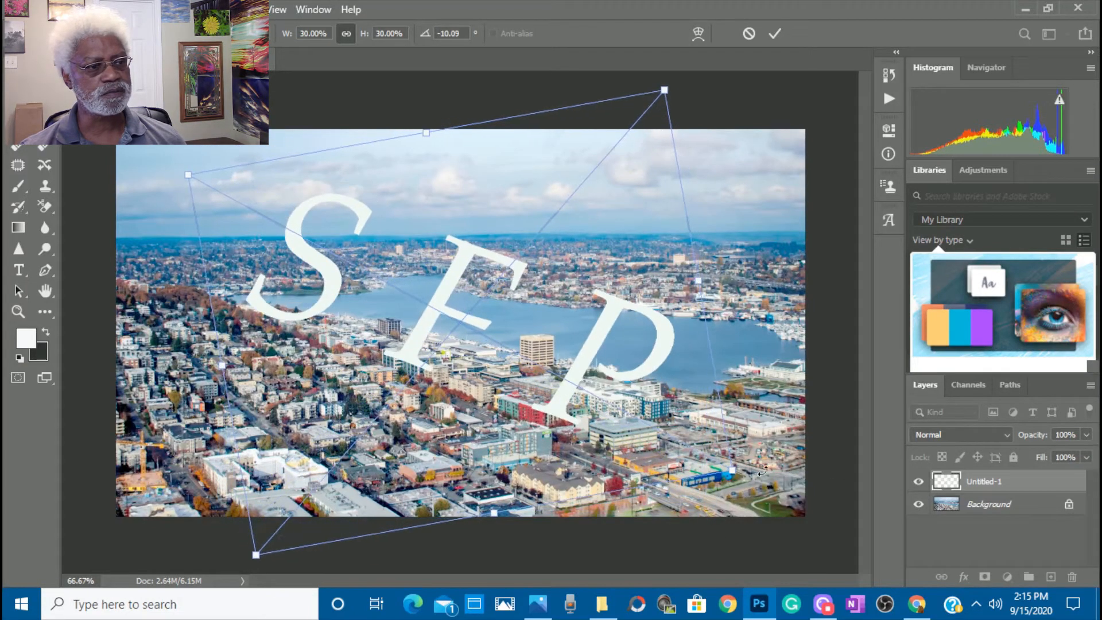
left_click_drag(731, 472, 758, 482)
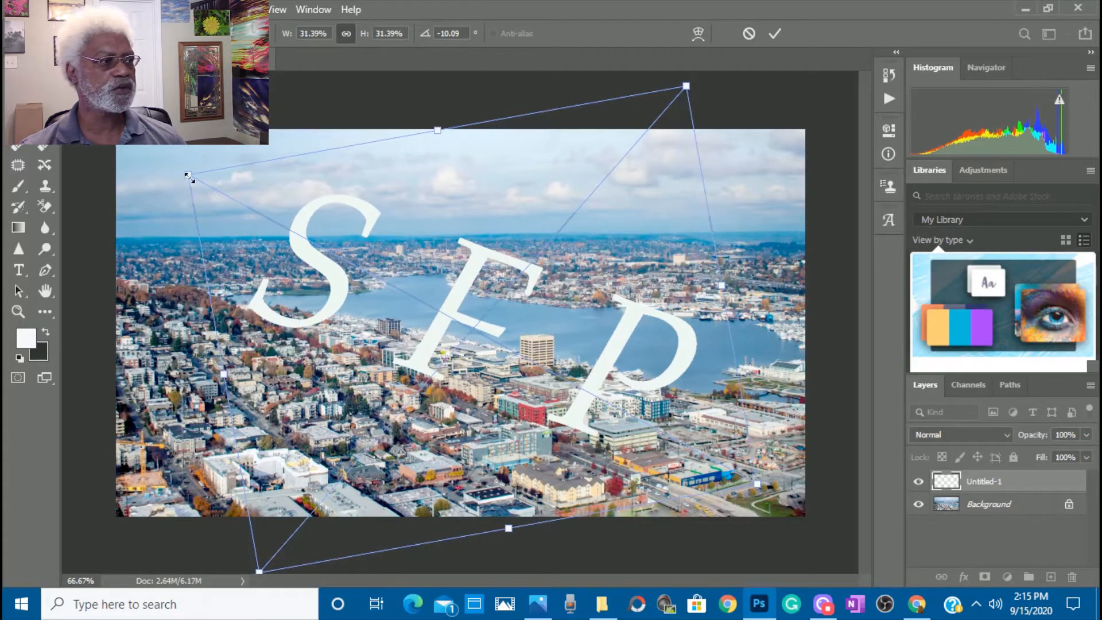
left_click_drag(187, 174, 110, 153)
left_click_drag(317, 302, 339, 312)
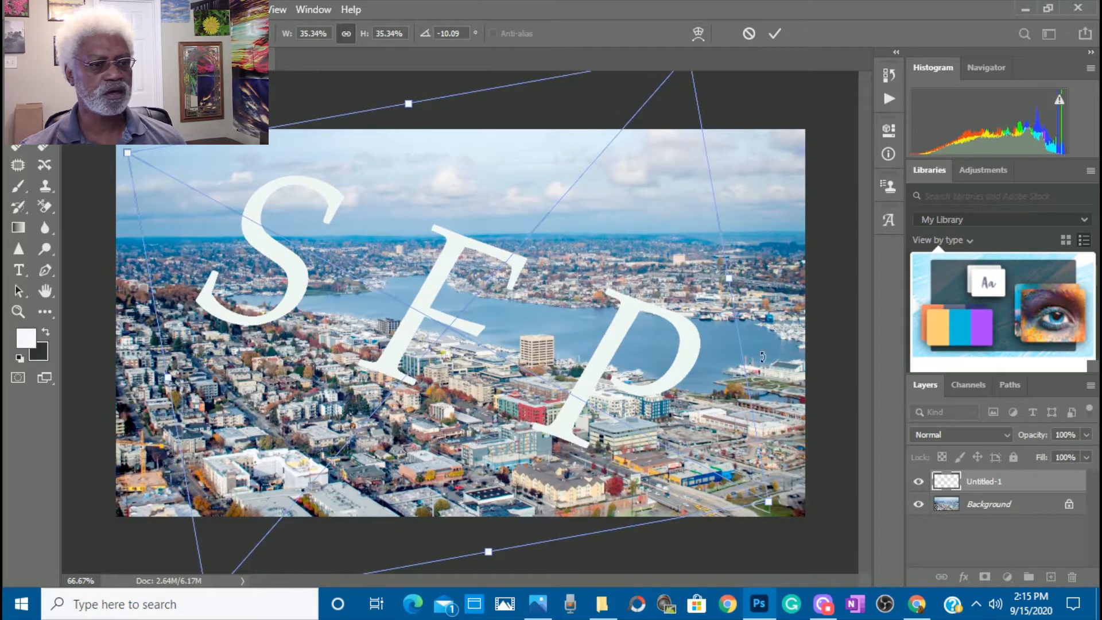
left_click_drag(786, 363, 785, 344)
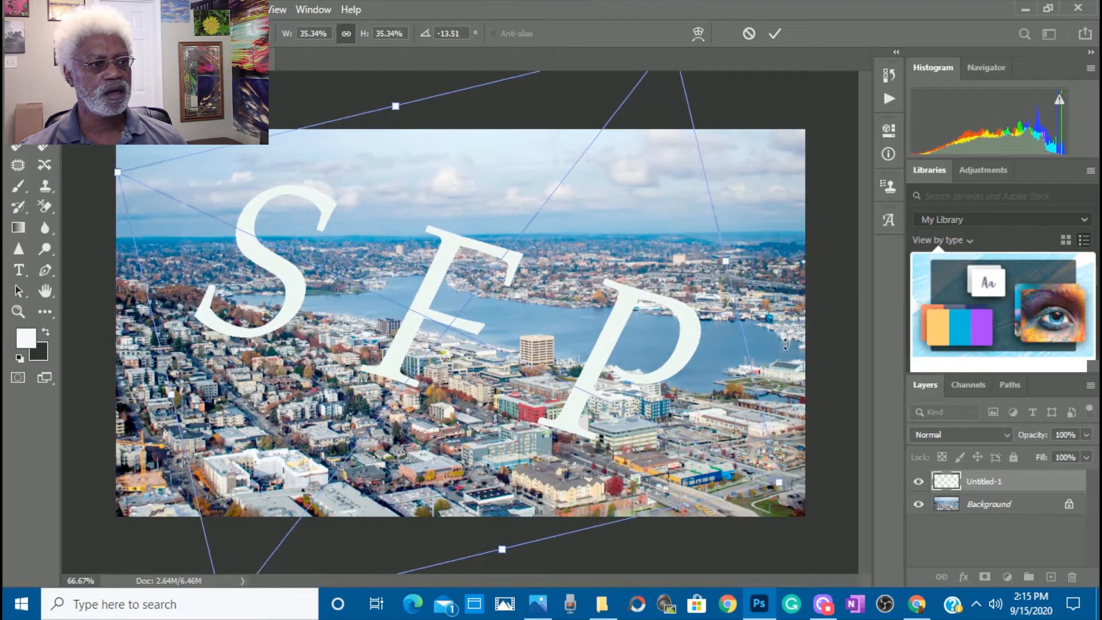
left_click_drag(389, 454, 379, 446)
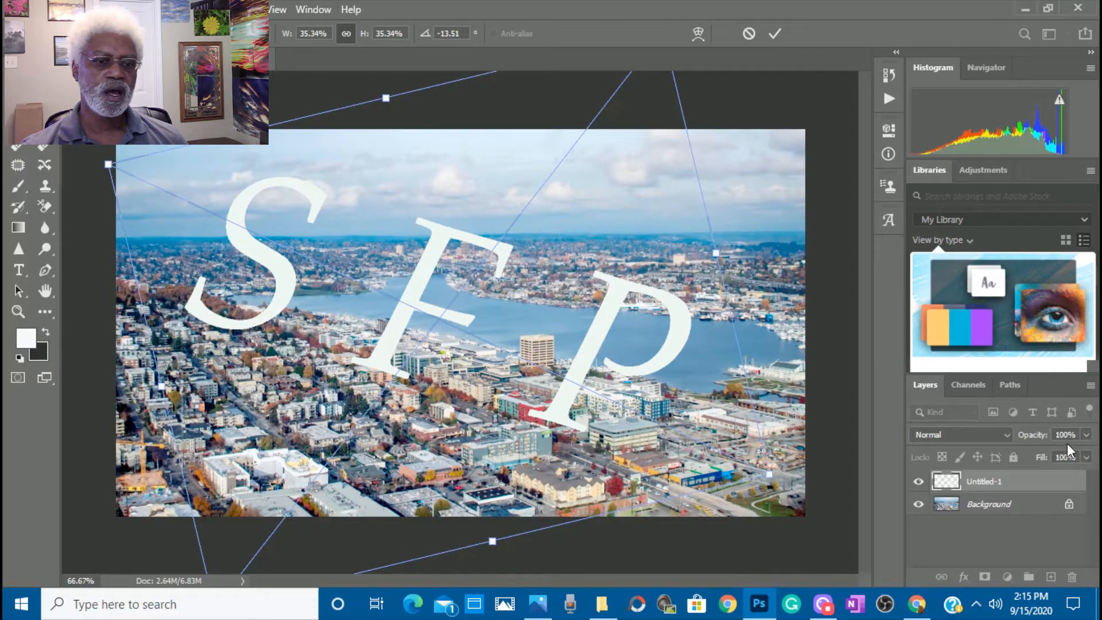
Reduce the SFP watermark layer's opacity to 40% and commit the placement.
left_click(1086, 436)
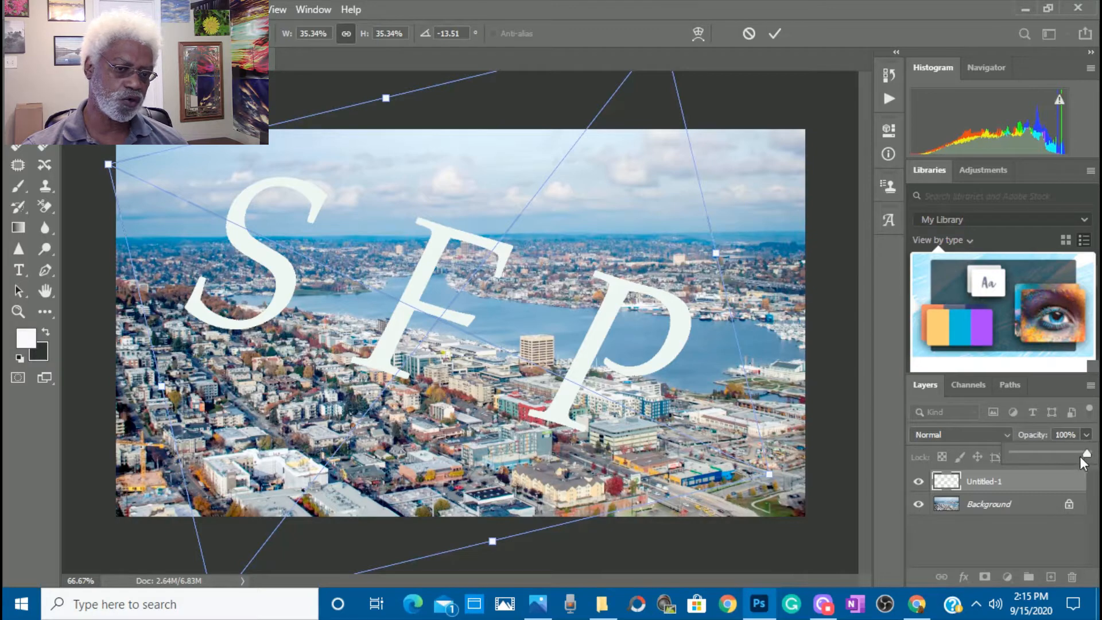
left_click_drag(1085, 453, 1057, 460)
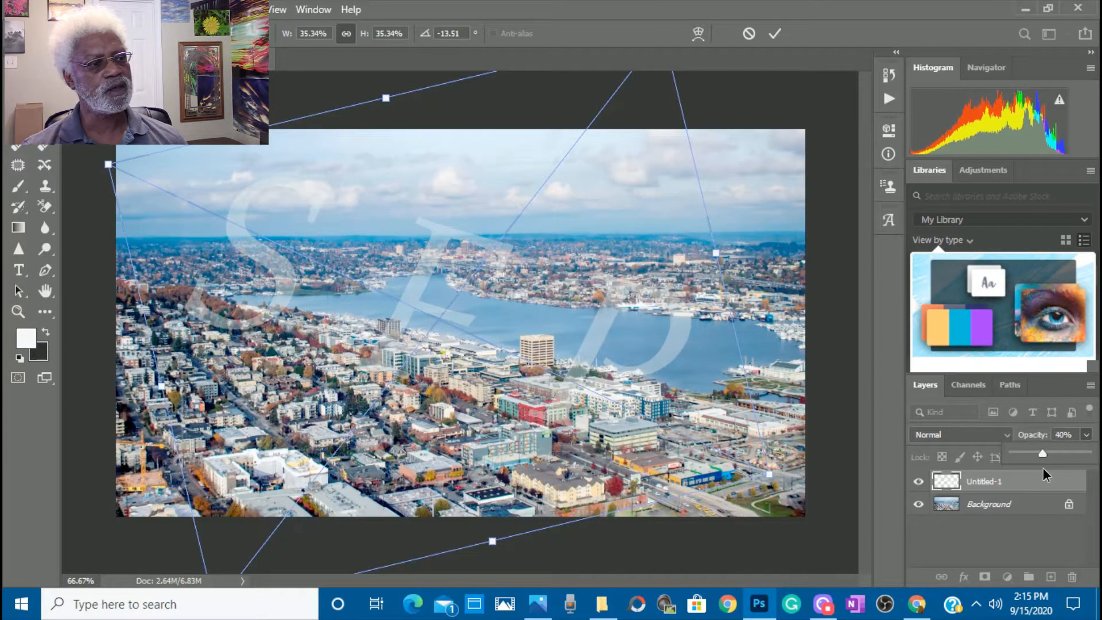
left_click_drag(1041, 467, 1045, 467)
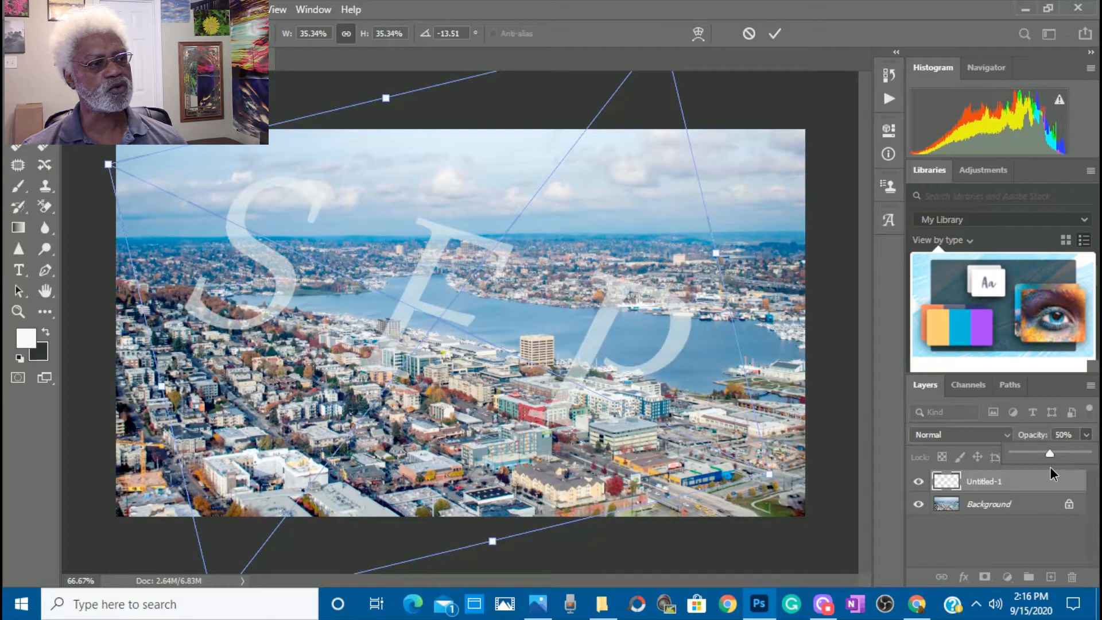
mouse_move(1038, 467)
left_mouse_down()
mouse_move(1021, 465)
mouse_move(1053, 474)
mouse_move(1042, 467)
left_mouse_up()
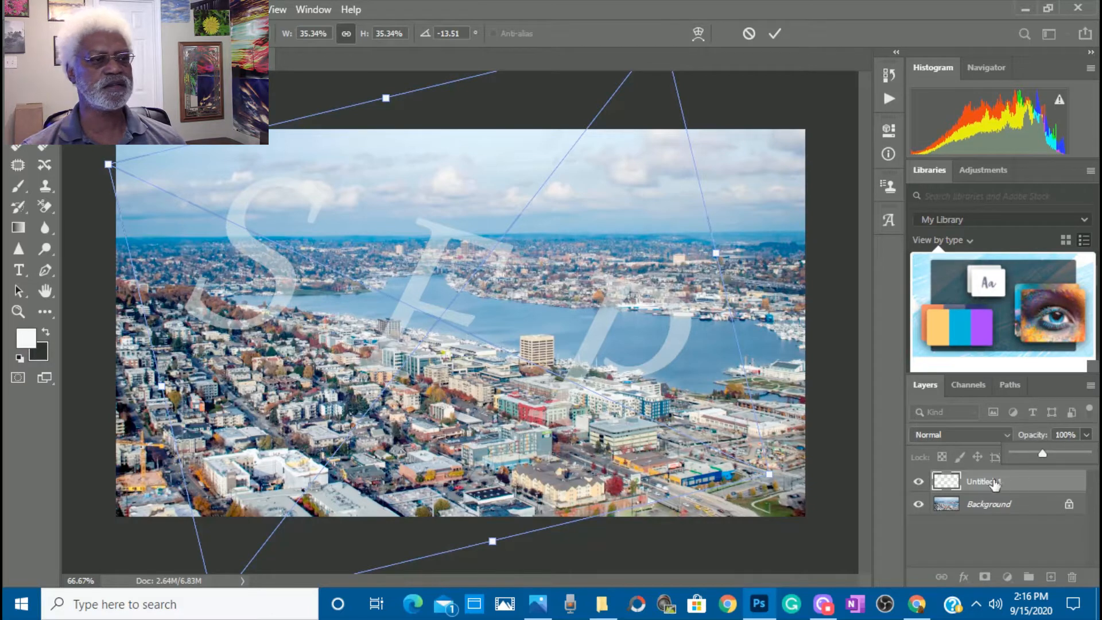
left_click(772, 35)
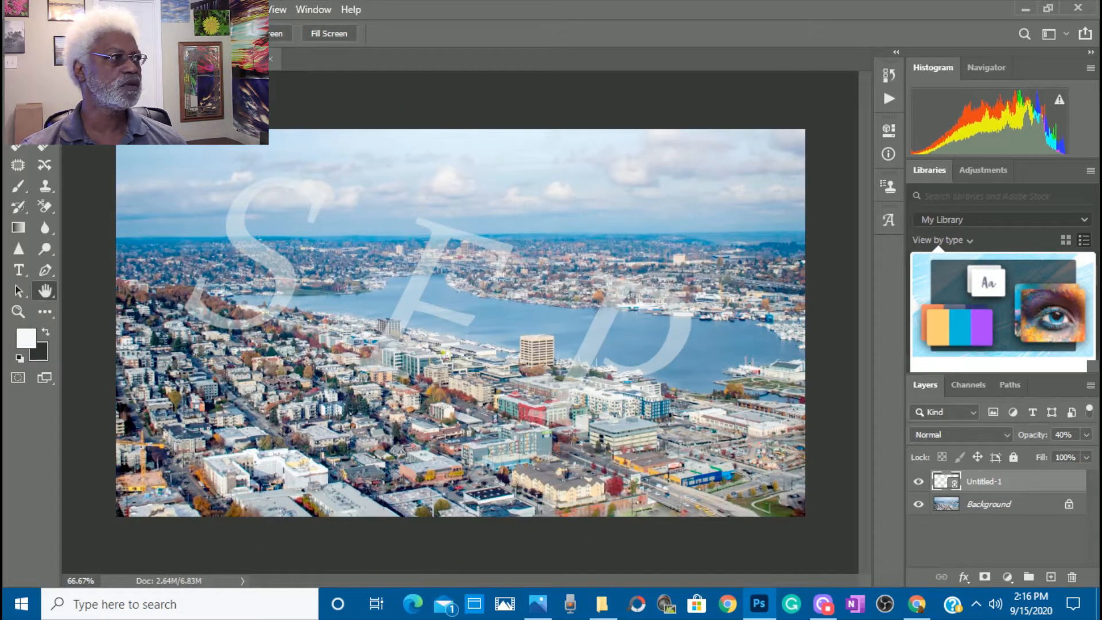
Save the watermarked photo as a JPEG named untitled-2 in the 1280x833 folder, accepting the JPEG options.
left_click(12, 9)
left_click(69, 205)
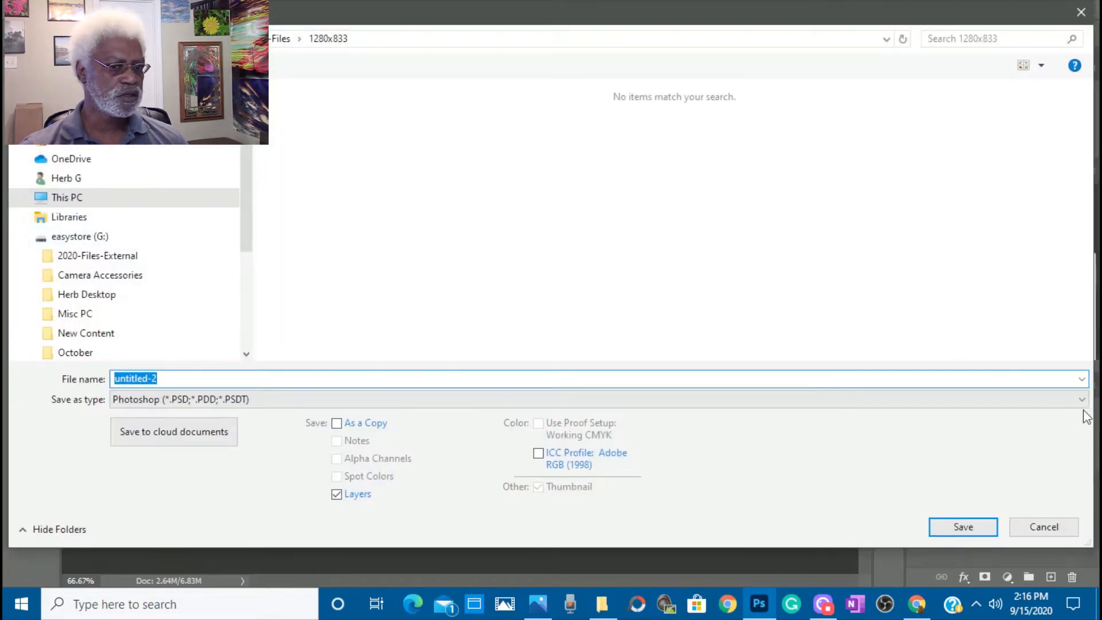
left_click(1081, 400)
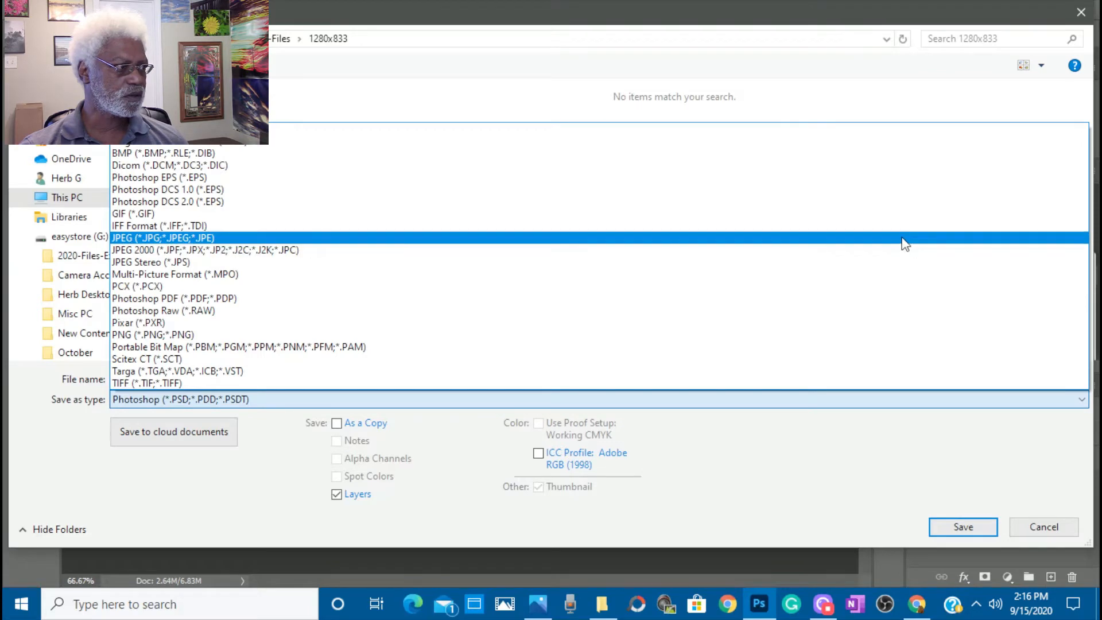
left_click(904, 244)
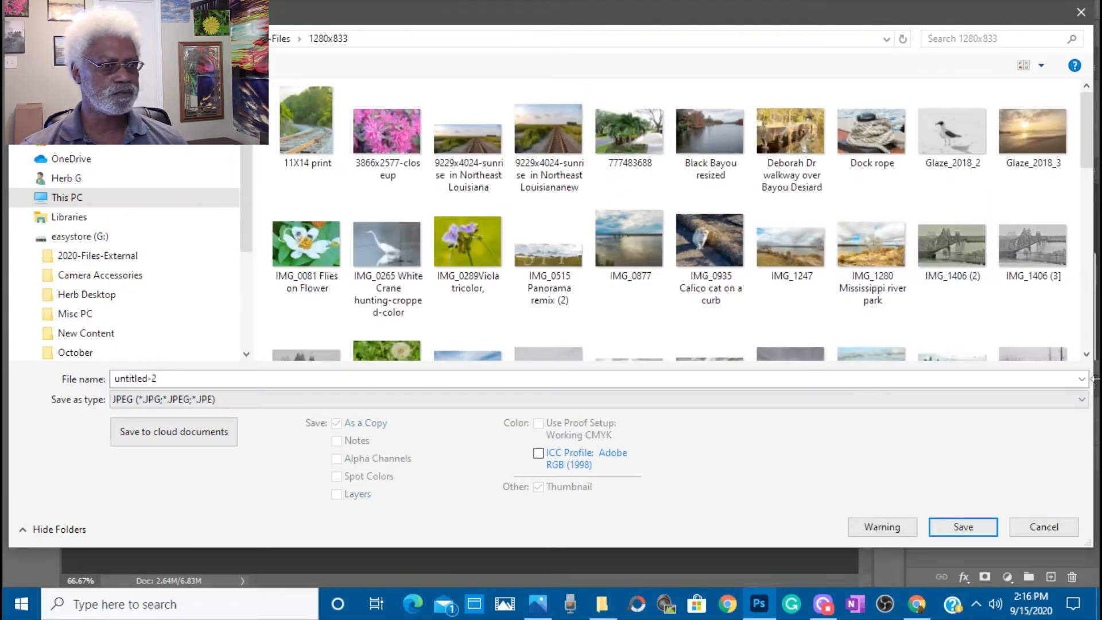
left_click(967, 527)
left_click(602, 307)
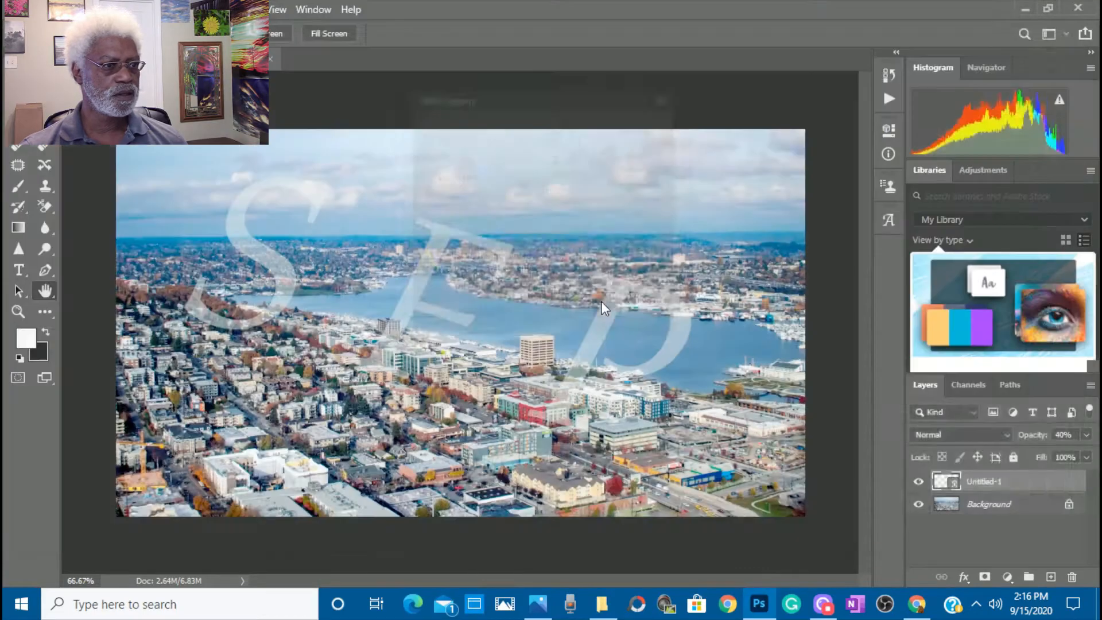
left_click(635, 126)
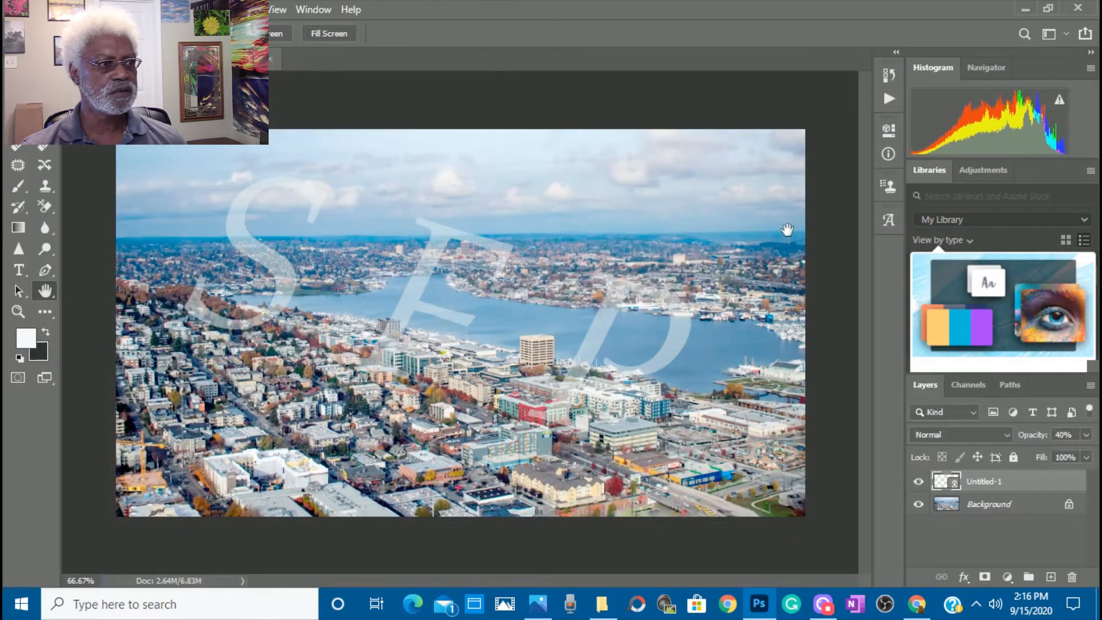
Close Photoshop without saving the layered document and switch to the Elementor page editor in Chrome.
left_click(1077, 8)
left_click(552, 231)
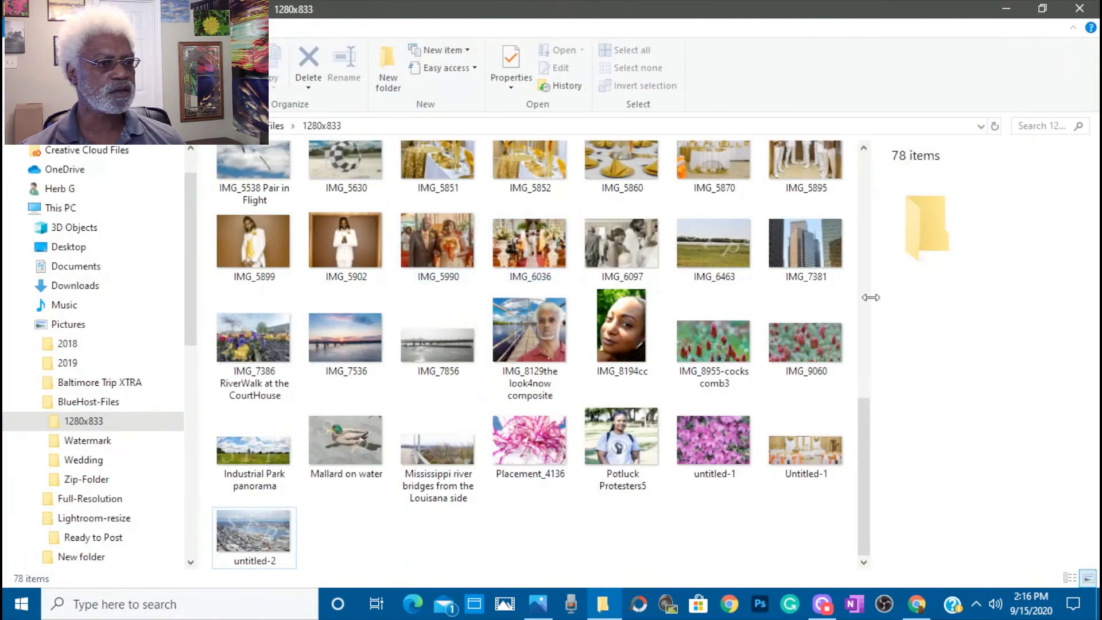
left_click(951, 604)
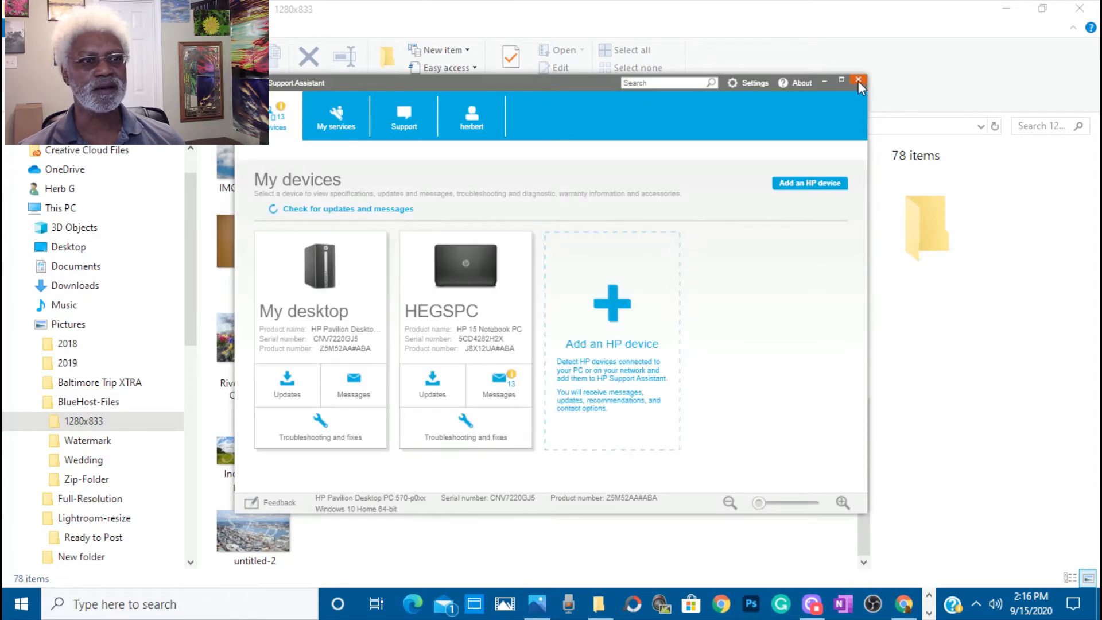
left_click(858, 81)
left_click(917, 604)
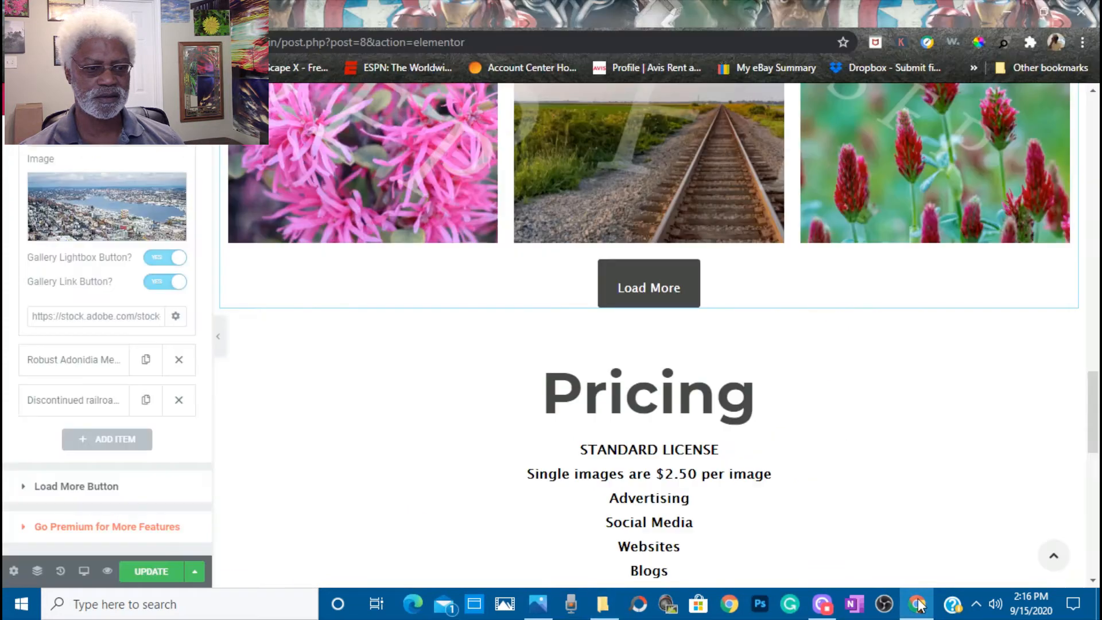
Replace the gallery item's city image by uploading untitled-2 from the 1280x833 folder and inserting it.
left_click(99, 222)
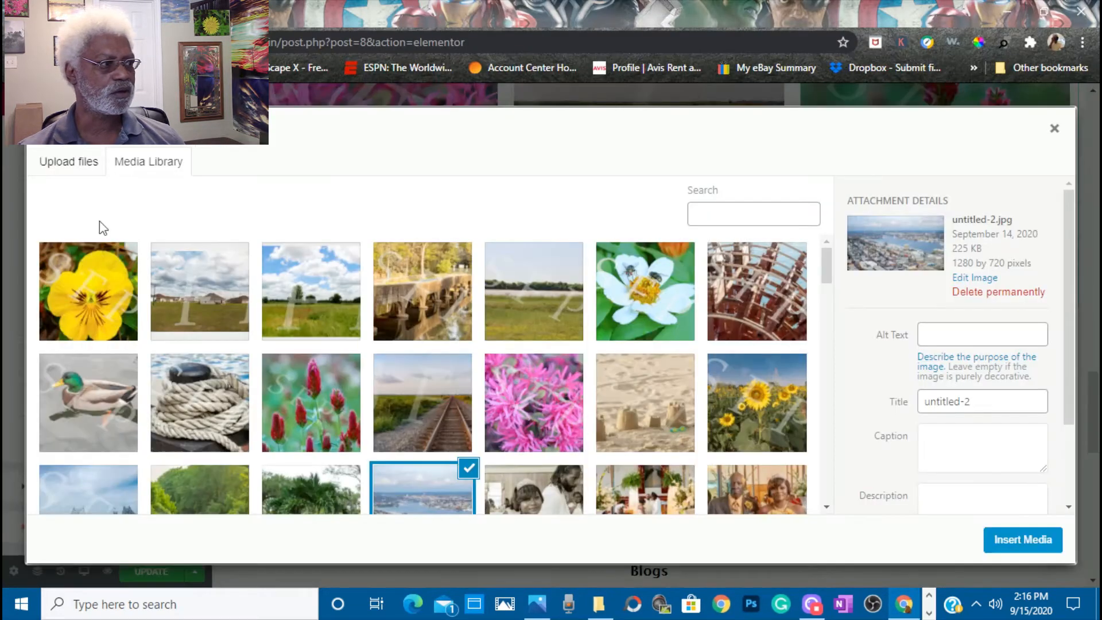
left_click(80, 168)
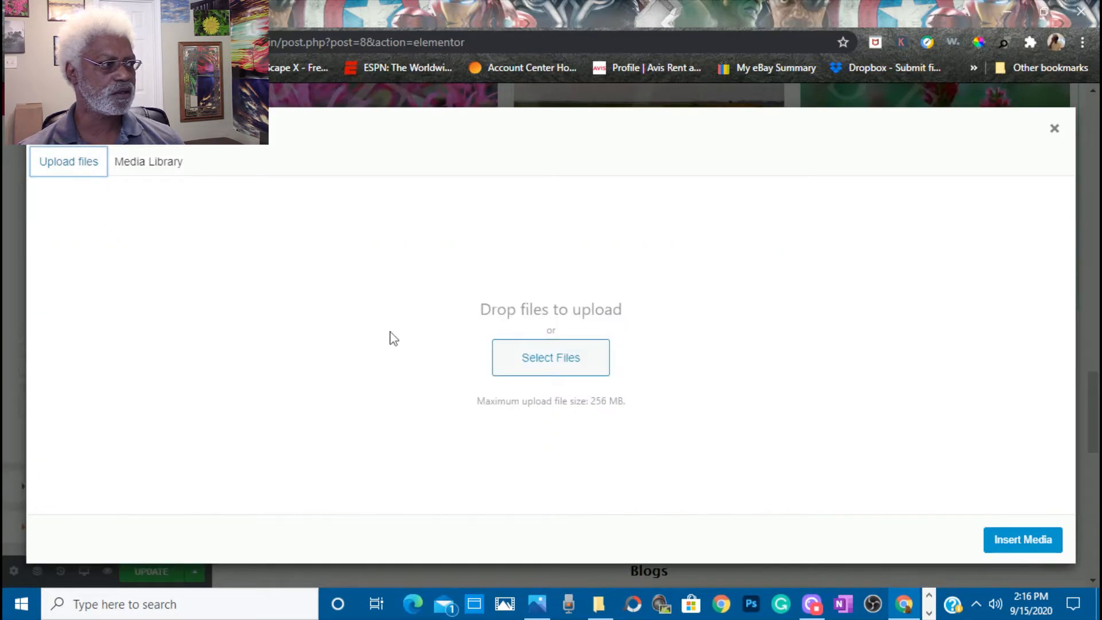
left_click(577, 361)
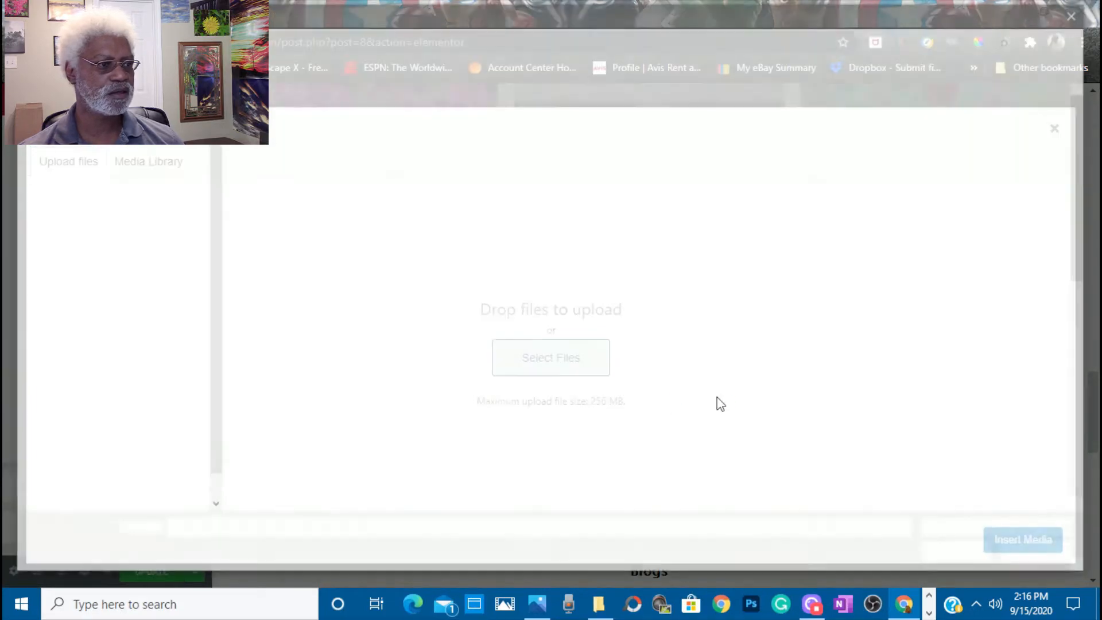
scroll(843, 383, "down", 5)
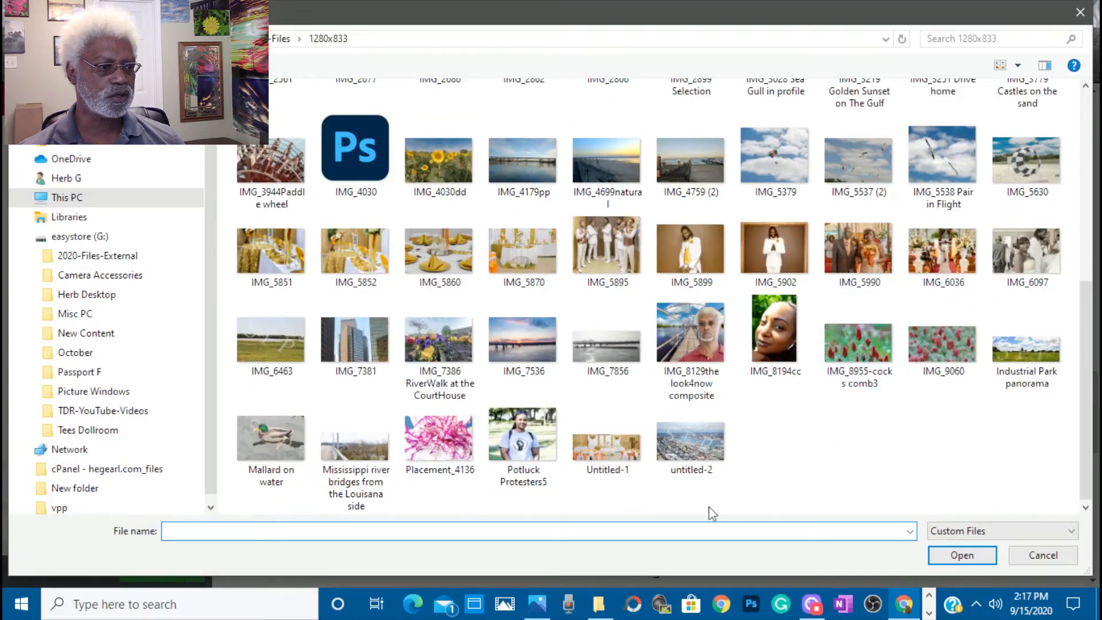
left_click(695, 450)
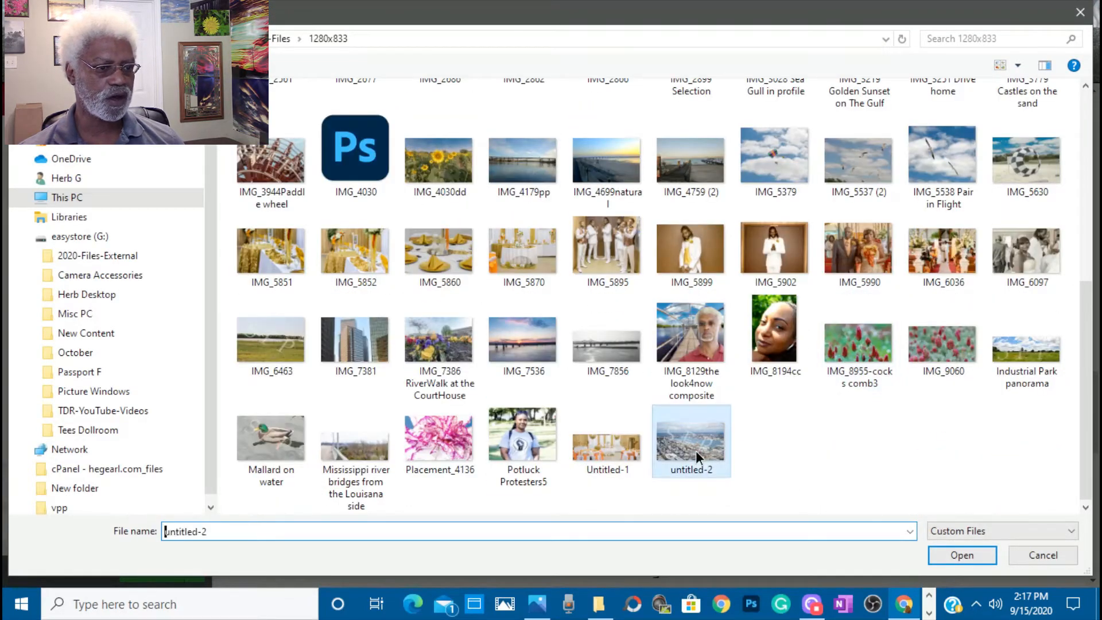
left_click(961, 556)
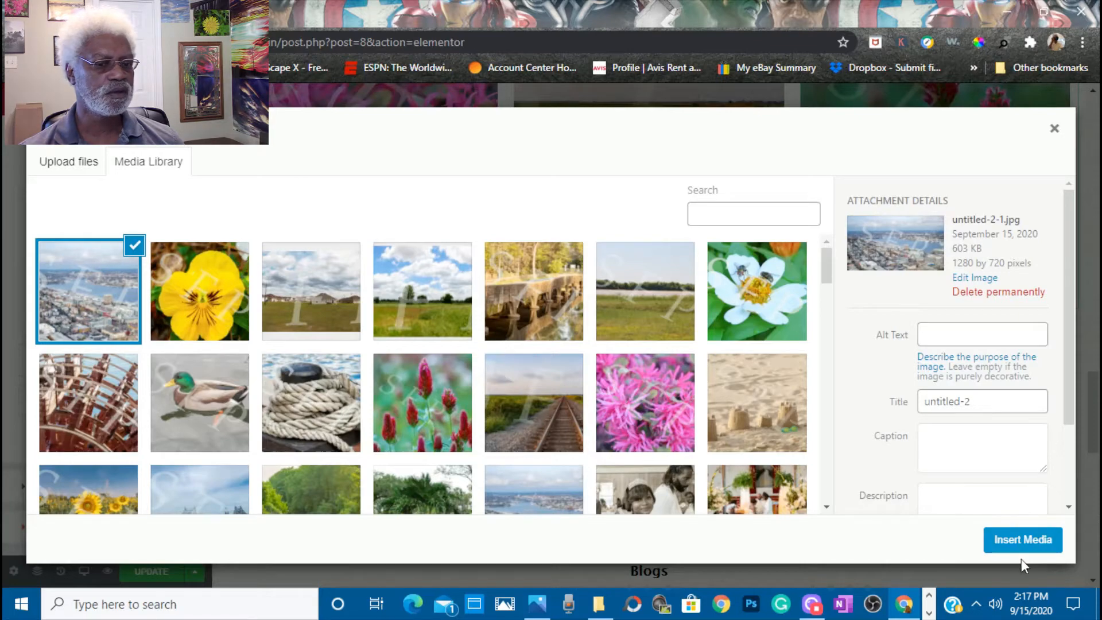
left_click(1023, 540)
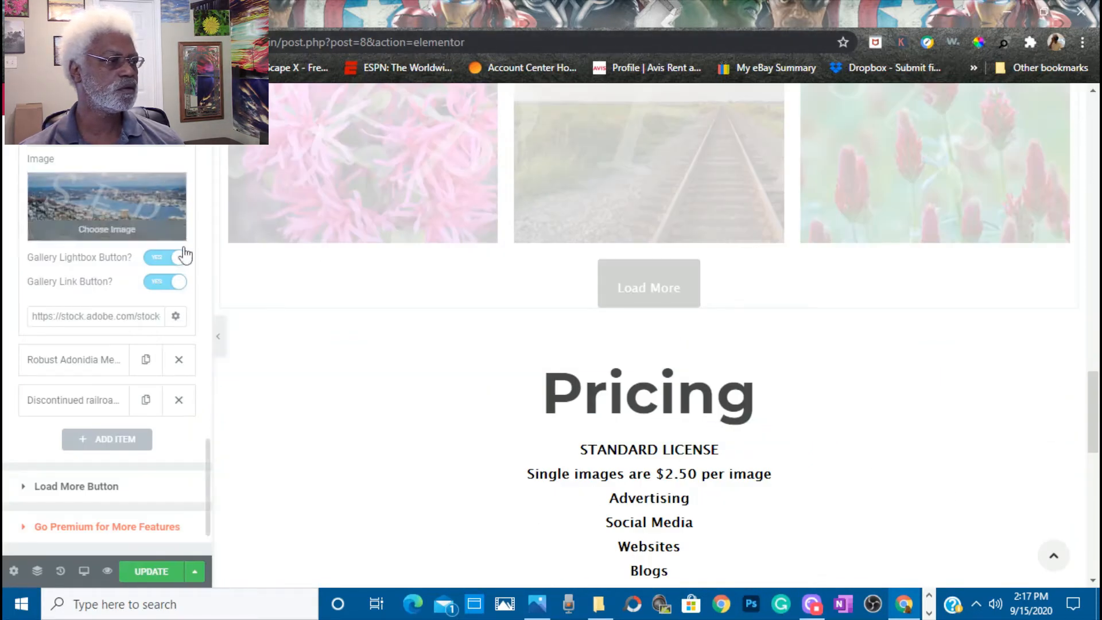
Collapse the beautiful Aerial view gallery item and expand the Robust Adonidia Merrillii palm tree item to its image setting.
scroll(205, 292, "up", 2)
scroll(205, 293, "up", 5)
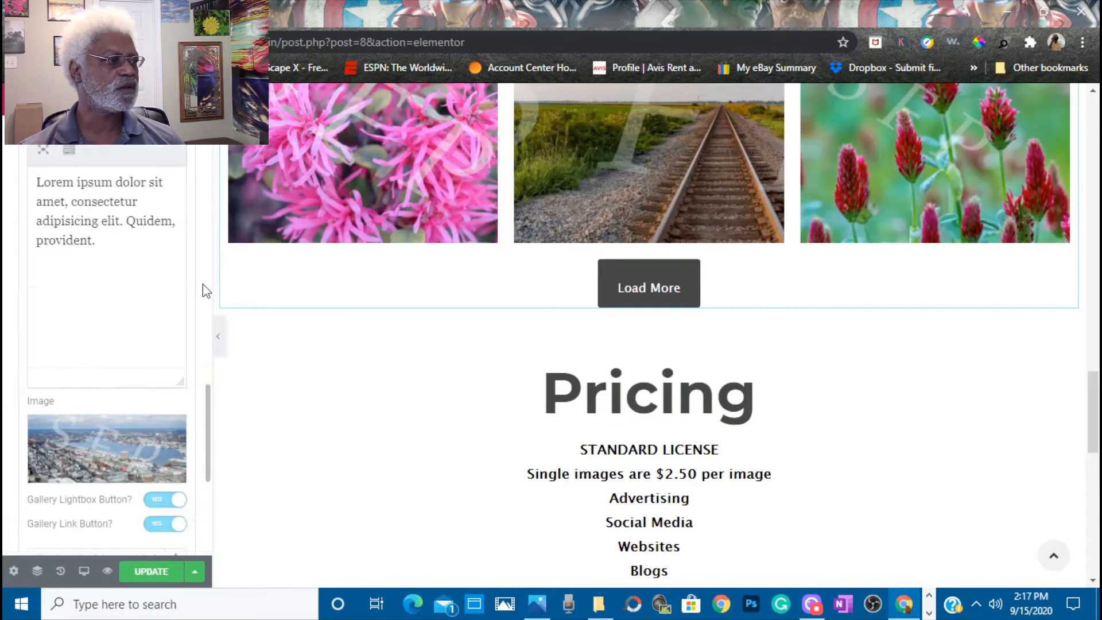
scroll(204, 309, "up", 6)
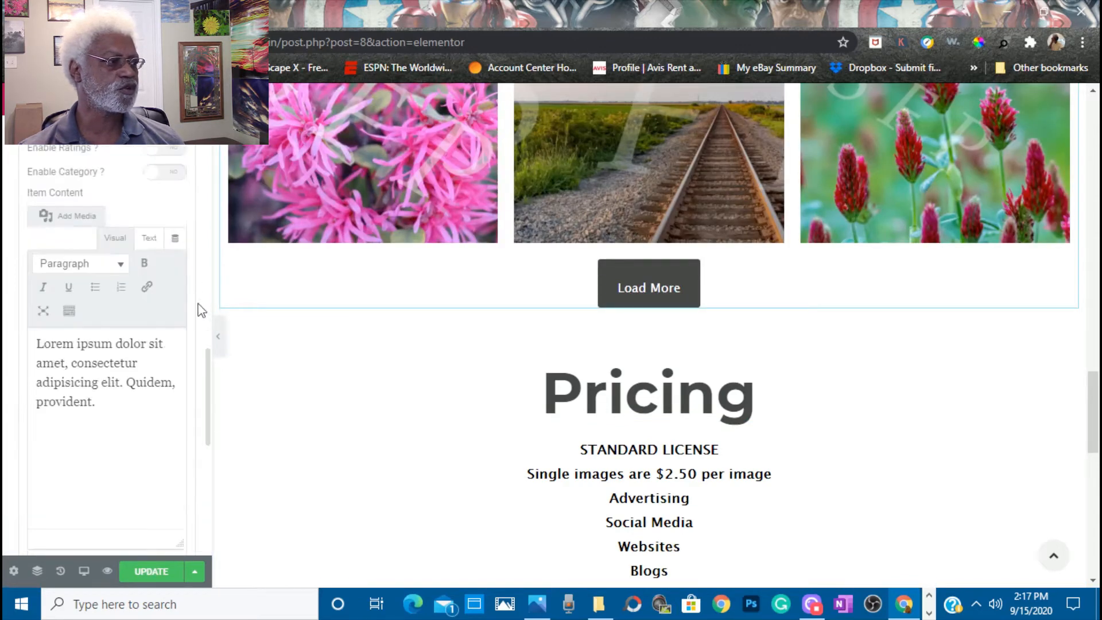
scroll(201, 310, "up", 7)
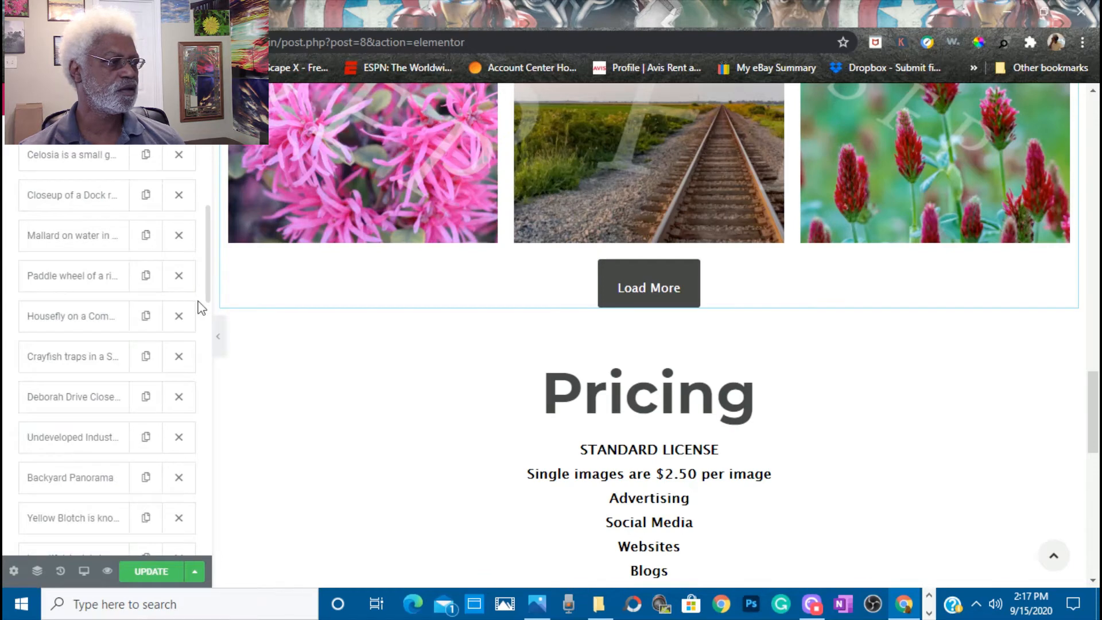
scroll(202, 308, "down", 7)
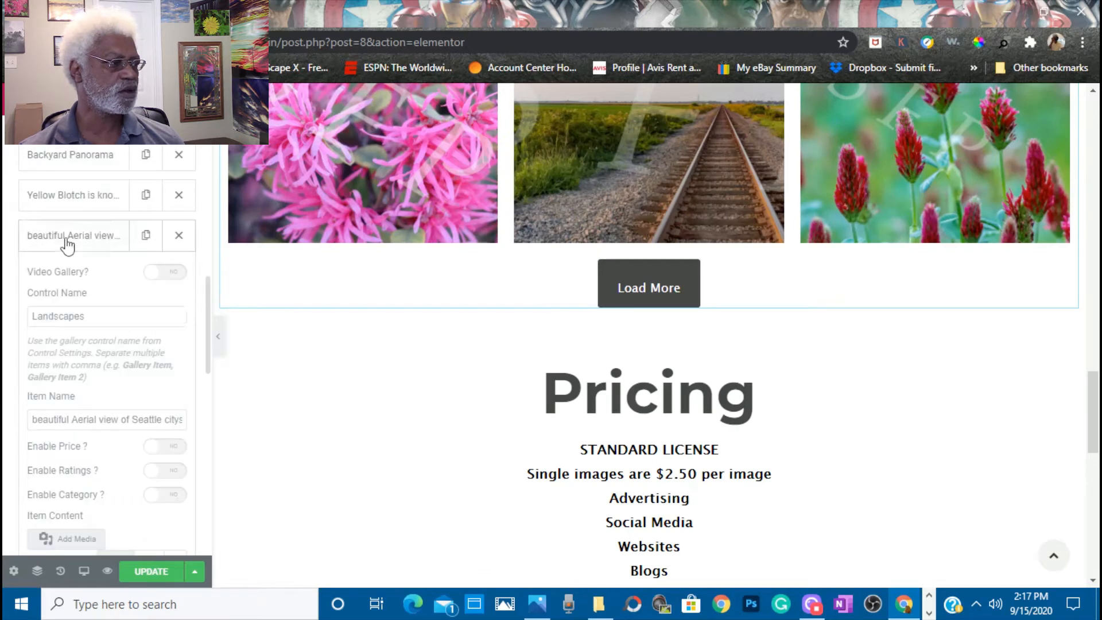
left_click(66, 245)
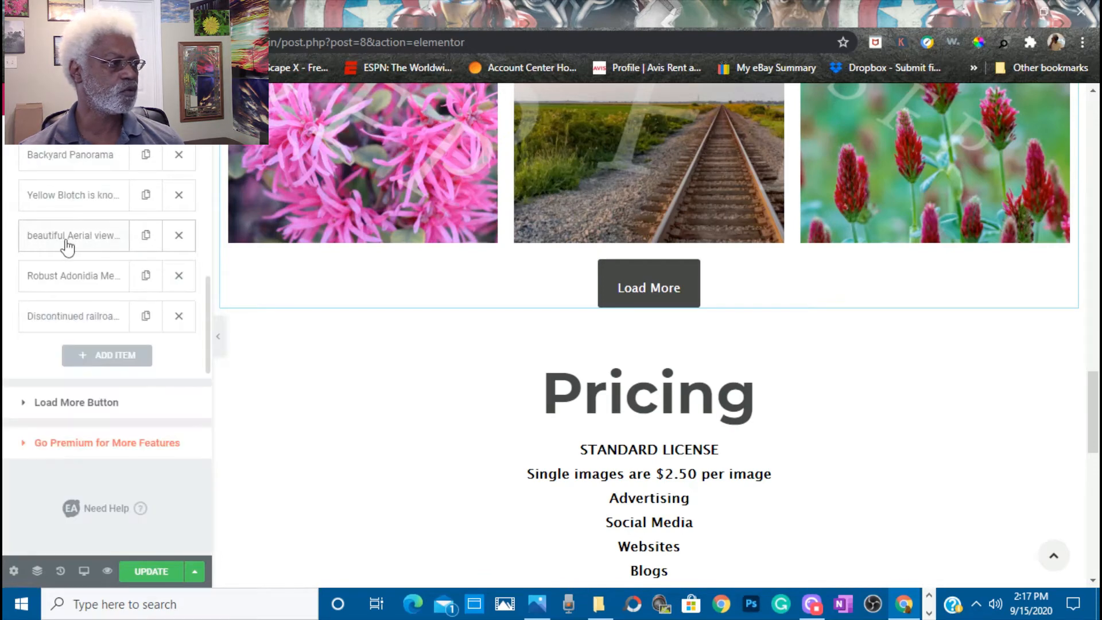
left_click(62, 278)
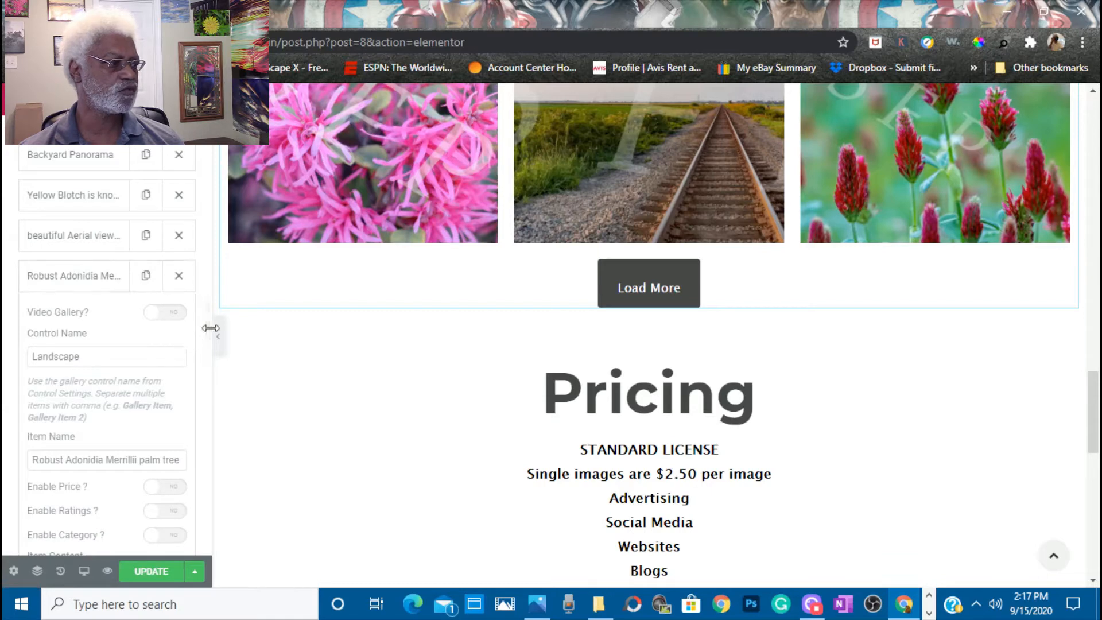
scroll(207, 336, "down", 9)
scroll(208, 334, "down", 5)
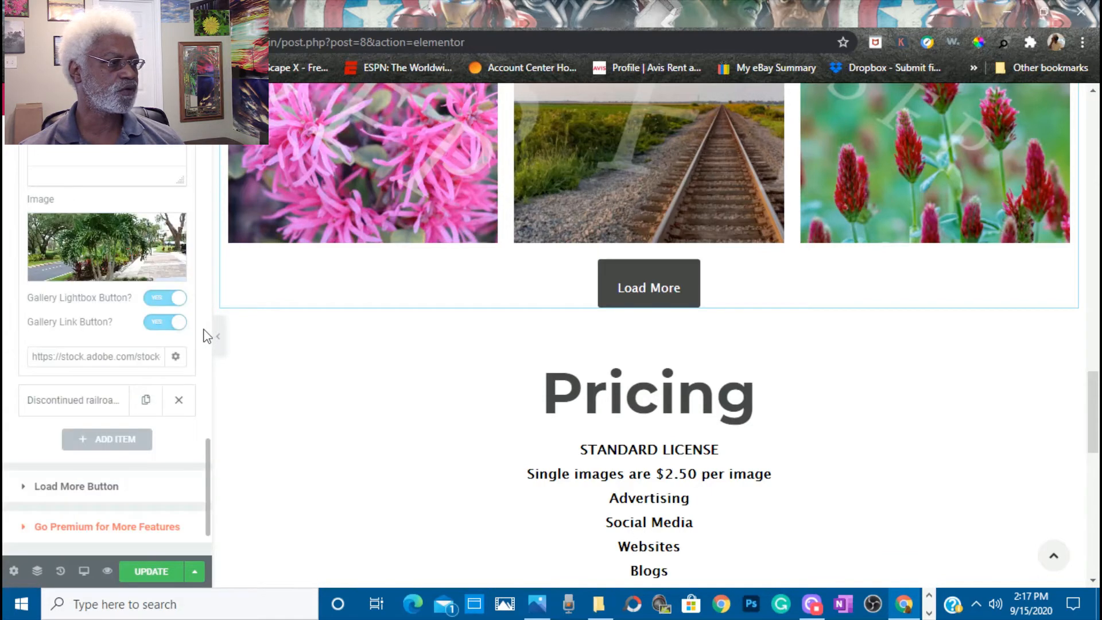
Open 777483688 from the 1280x833 folder in Photoshop, leaving its missing color profile as is.
left_click(607, 604)
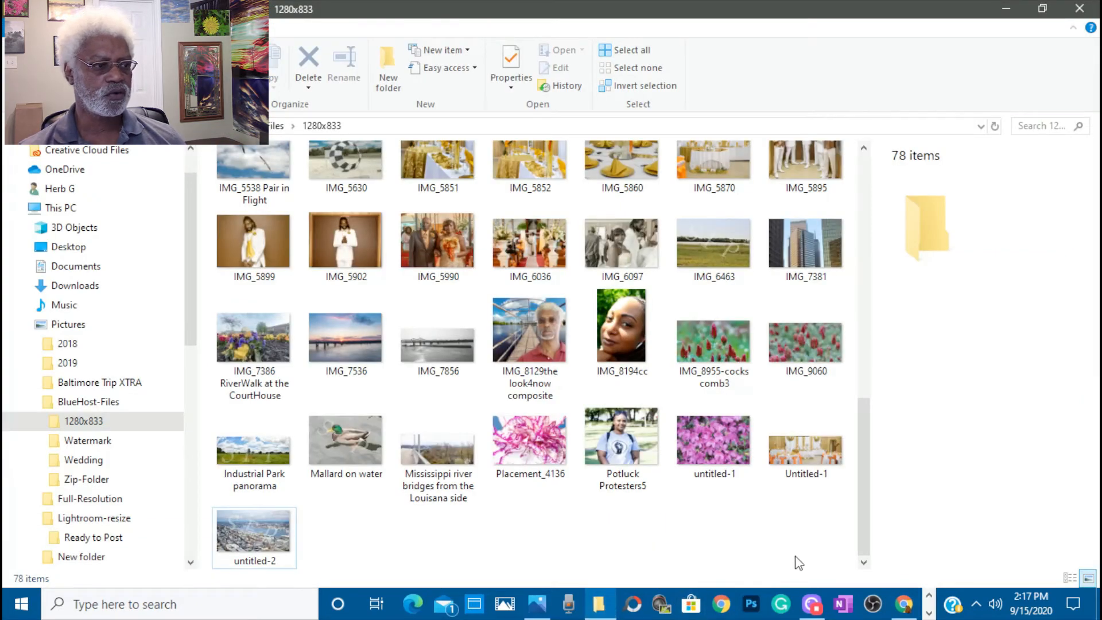
scroll(780, 533, "up", 5)
scroll(776, 532, "up", 3)
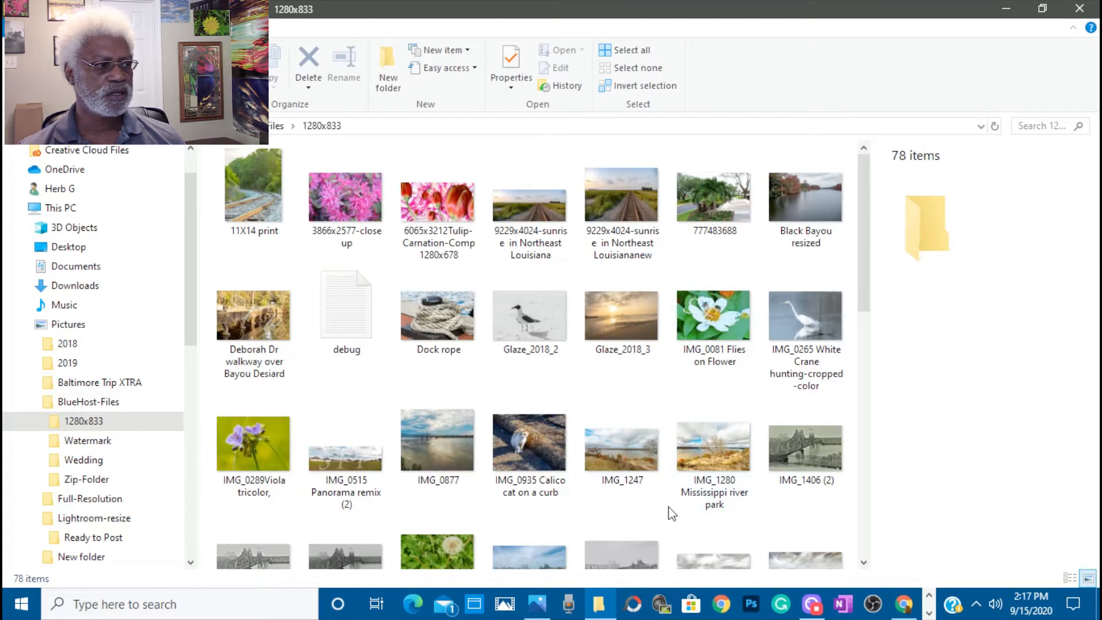
left_click(719, 214)
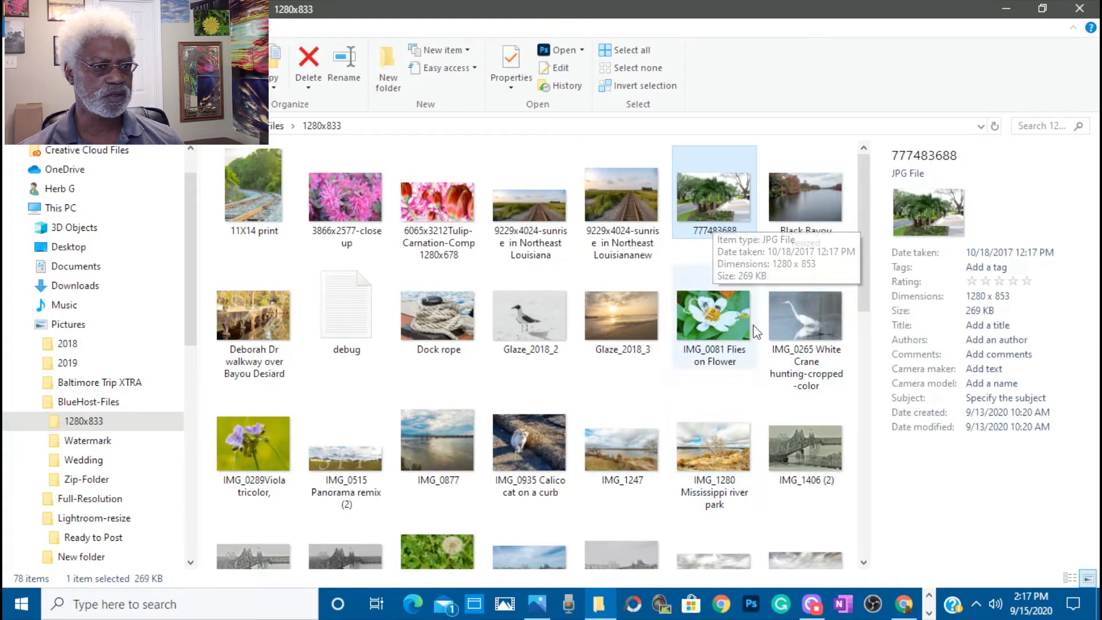
left_click(565, 50)
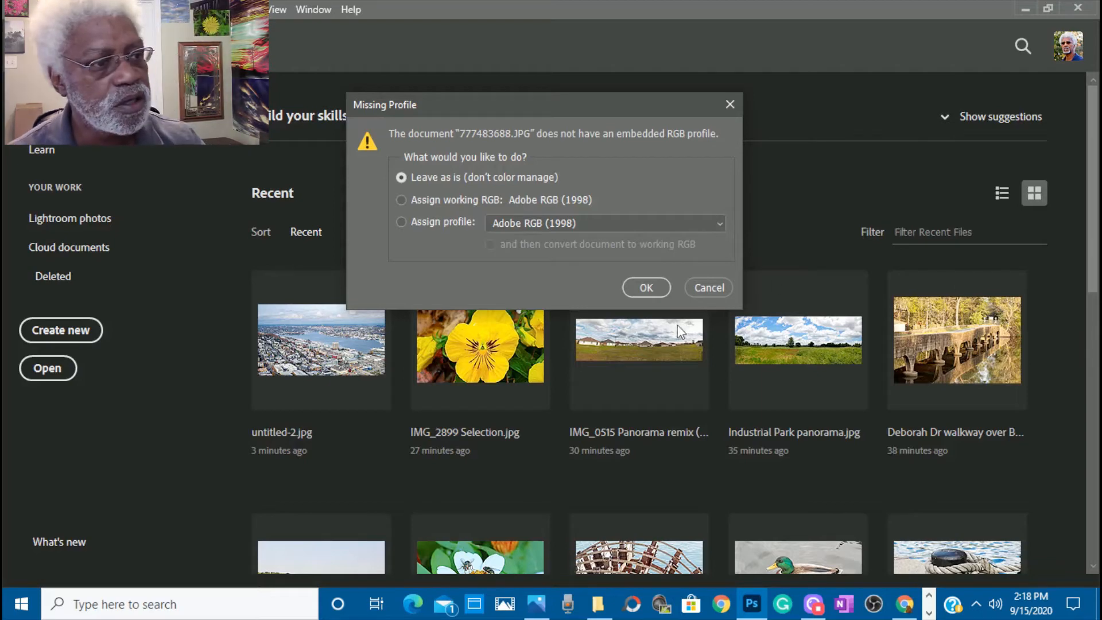
left_click(646, 285)
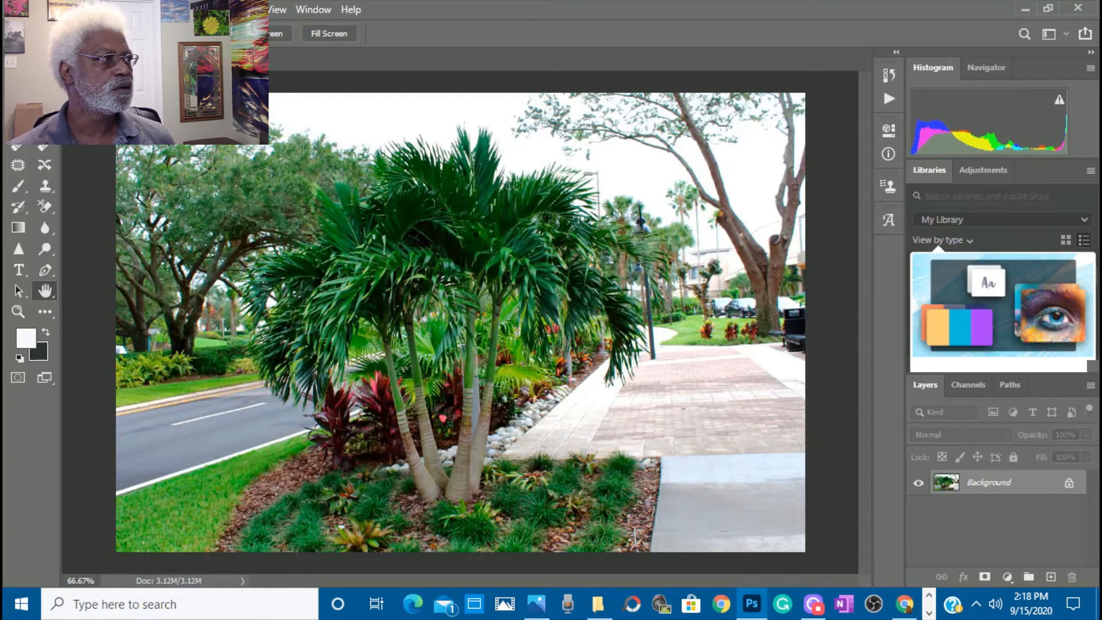
Place the SFP logo file Untitled-1 from the Stills folder in Pictures as a linked layer over the palm tree photo.
left_click(34, 10)
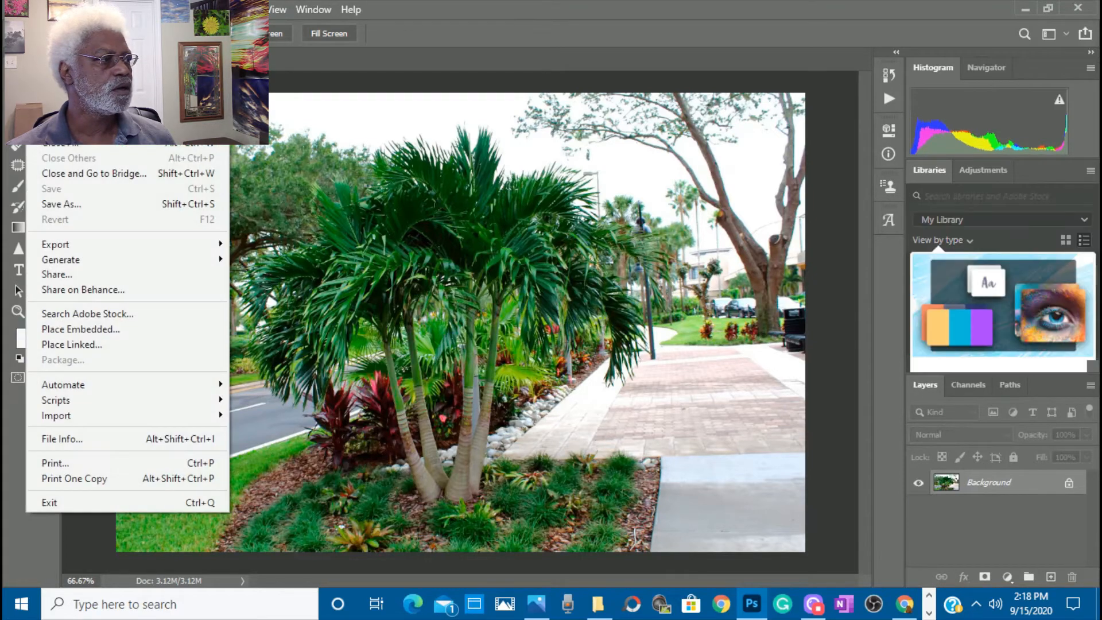
left_click(85, 346)
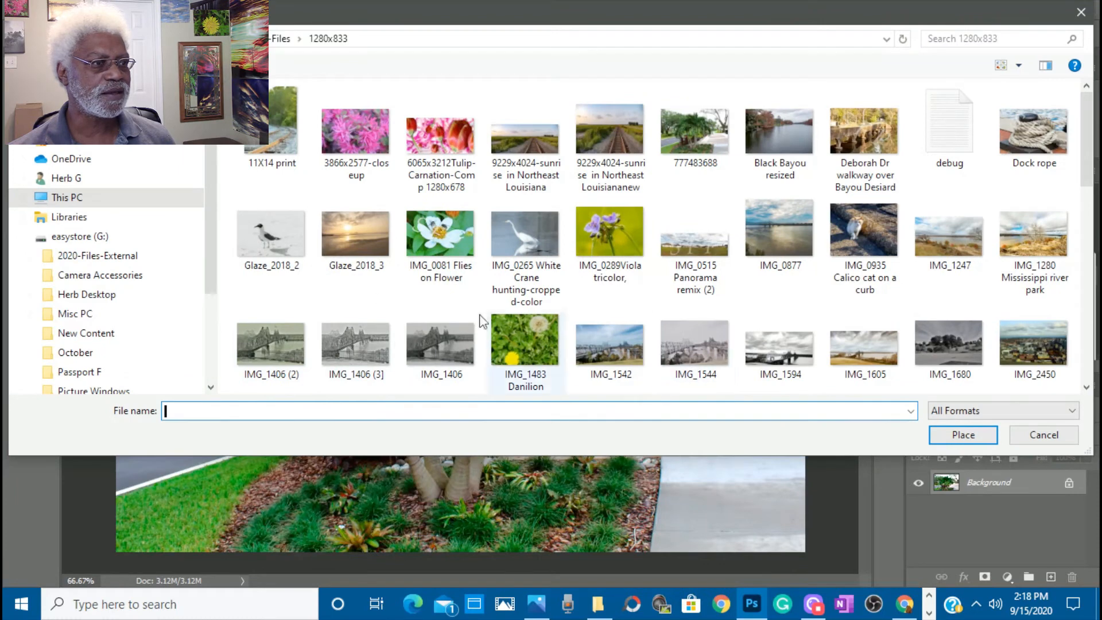
left_click(24, 198)
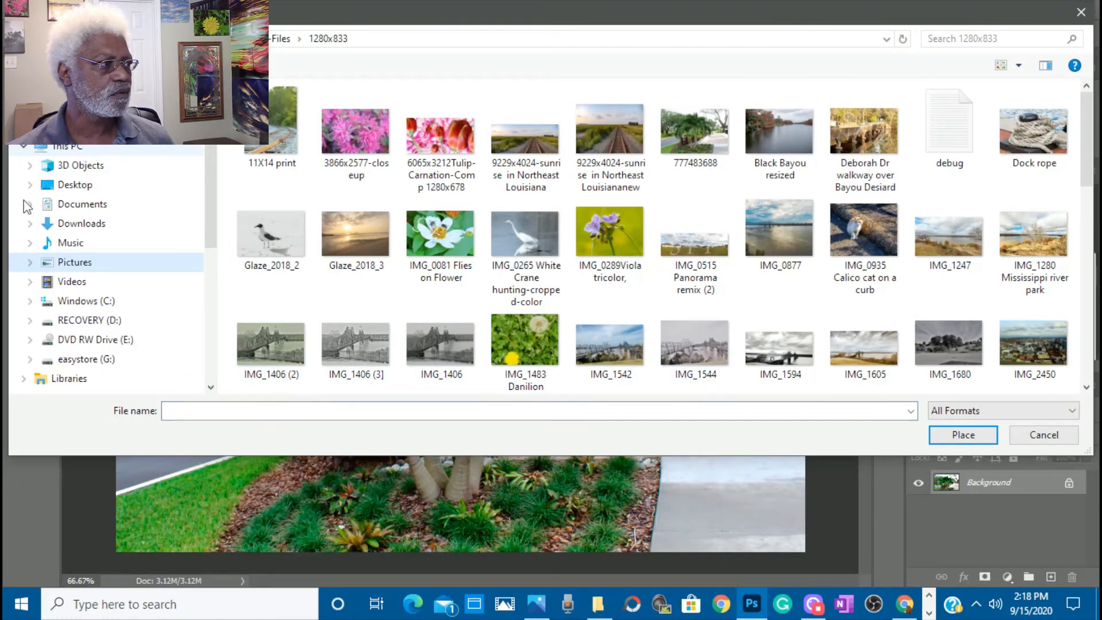
left_click(30, 261)
left_click(79, 320)
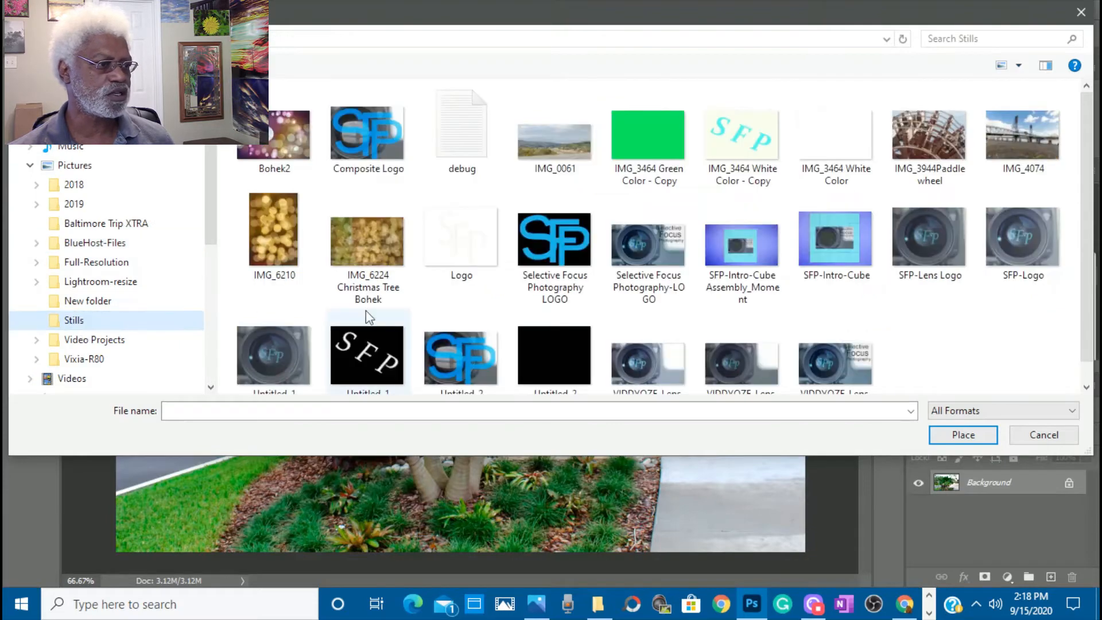
left_click(377, 363)
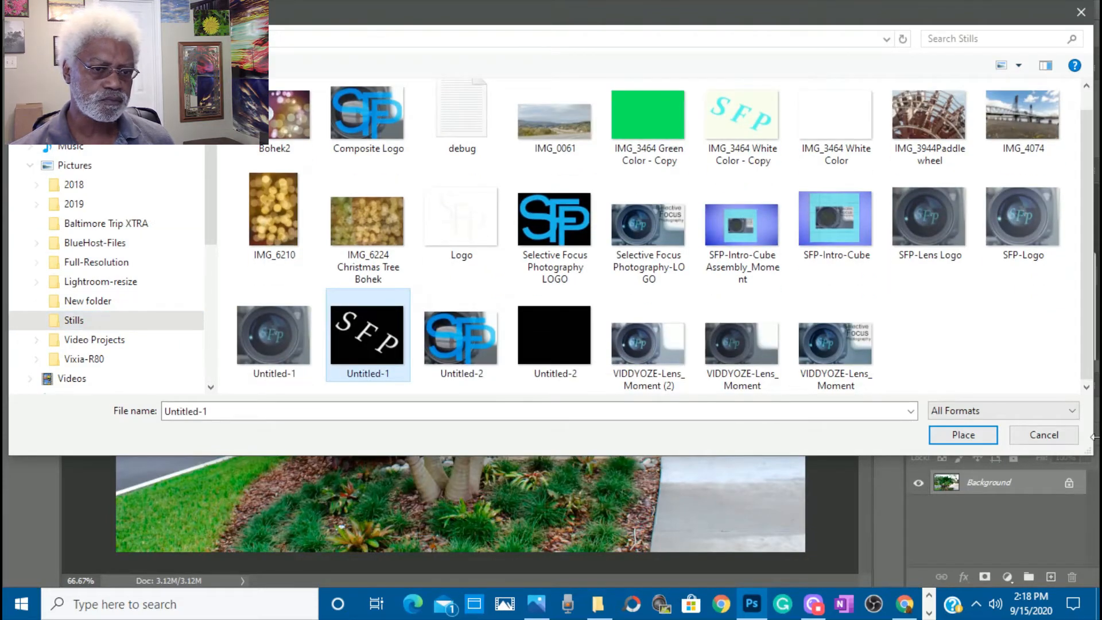
left_click(965, 434)
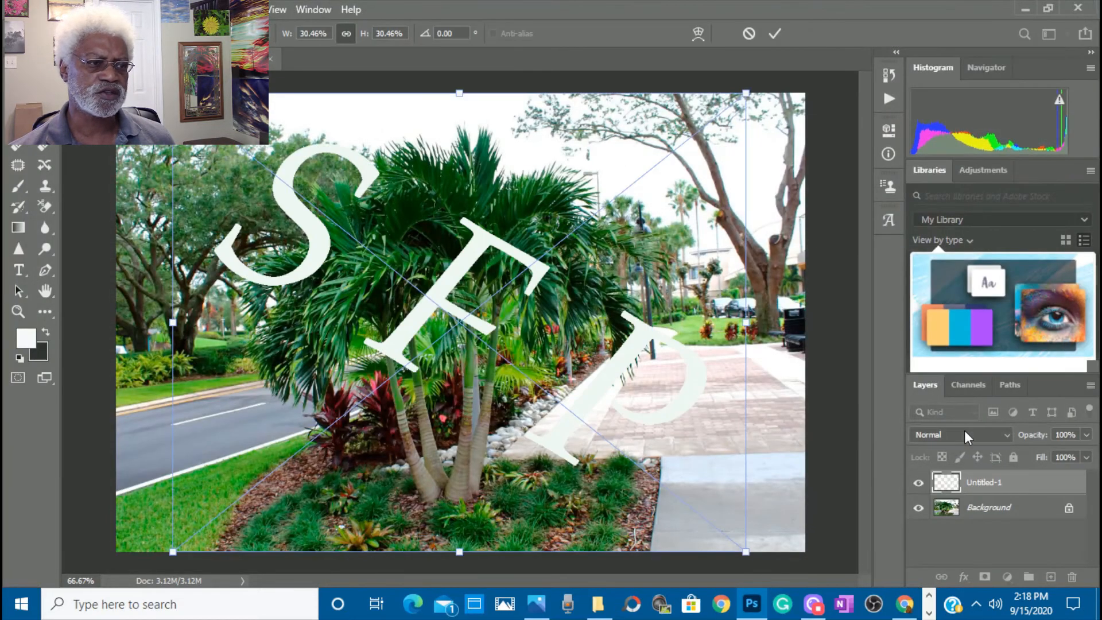
Rotate the placed SFP logo to about -7.56° and reduce its layer opacity to 52%.
left_click_drag(784, 502, 786, 450)
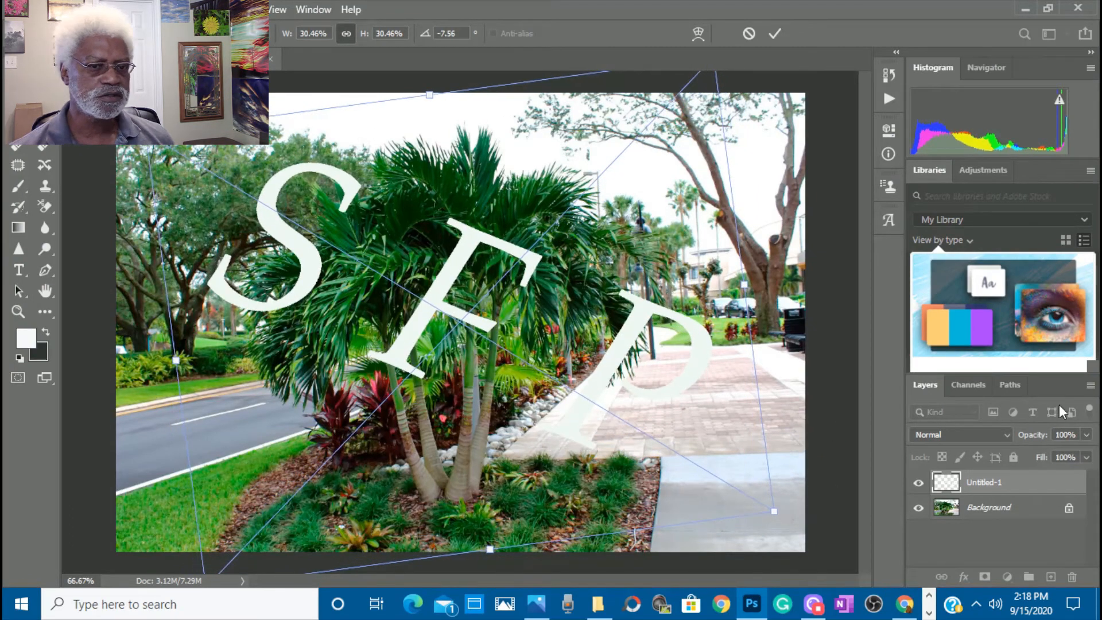
left_click(1086, 436)
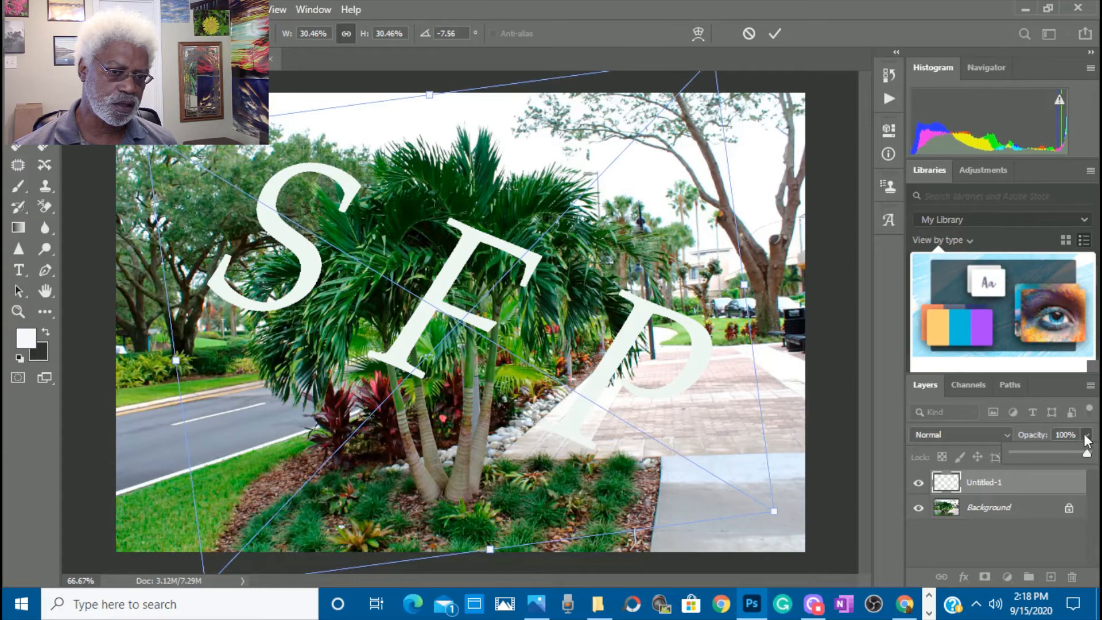
mouse_move(1065, 458)
left_mouse_down()
mouse_move(1036, 460)
mouse_move(1051, 459)
left_mouse_up()
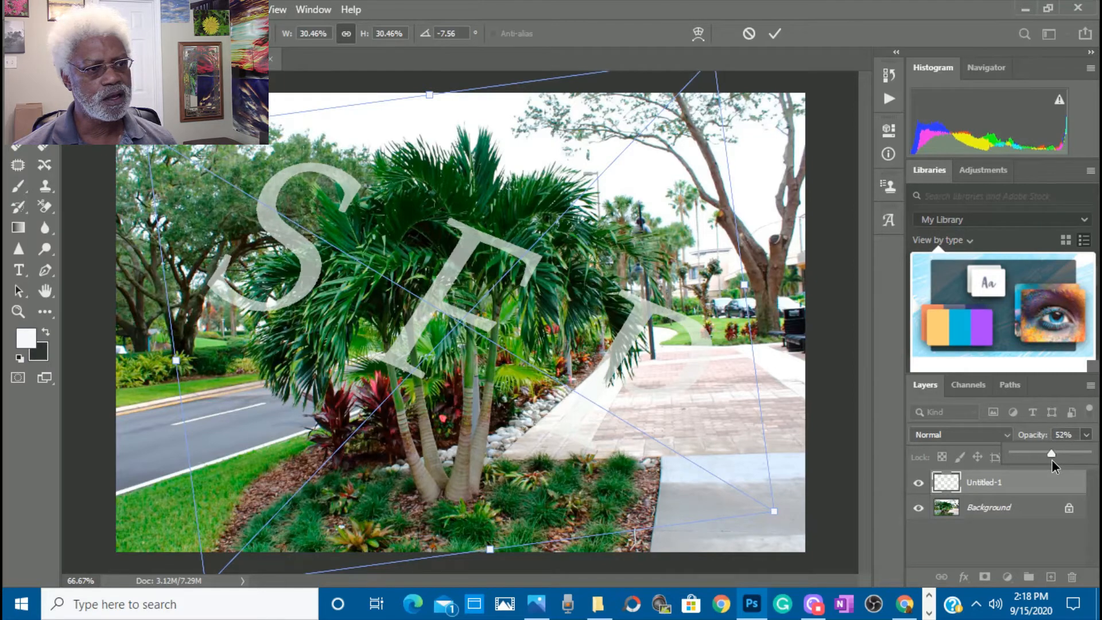
Adjust the SFP watermark to about 30.56% scale and -8.06° rotation, shifted slightly upward, and commit the placement.
left_click(778, 472)
left_click_drag(778, 472, 777, 452)
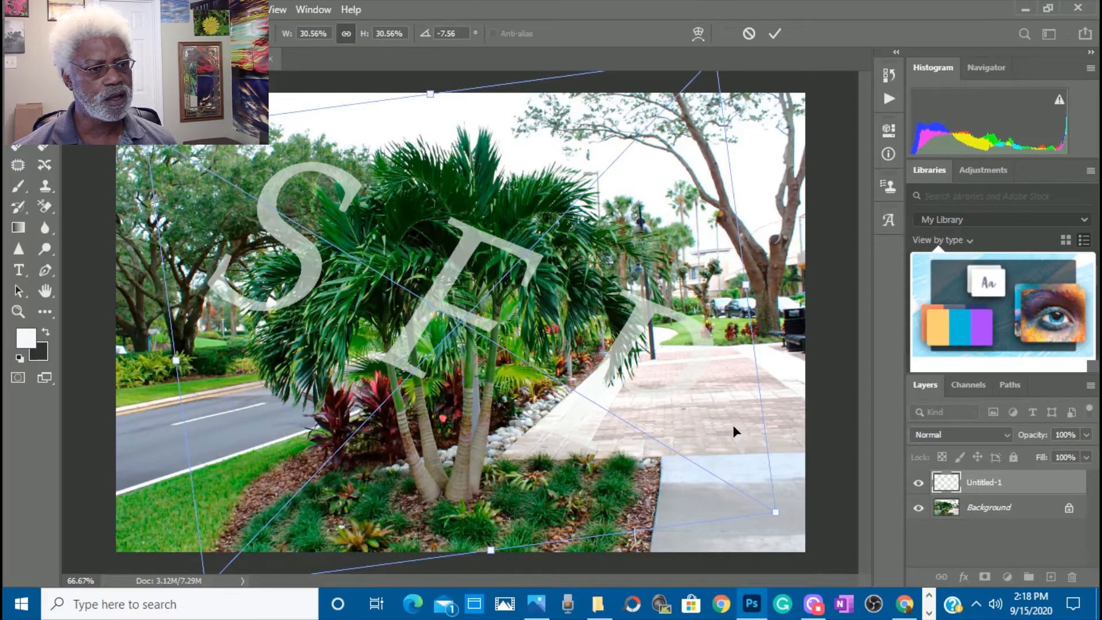
left_click_drag(776, 384, 781, 379)
left_click_drag(701, 453, 682, 425)
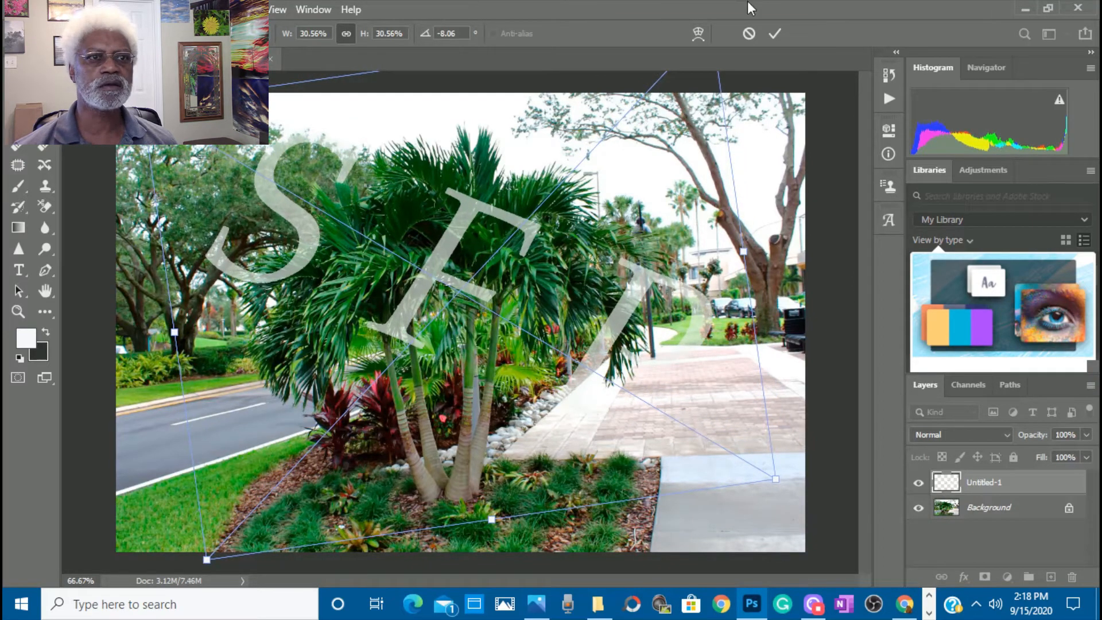
left_click(775, 33)
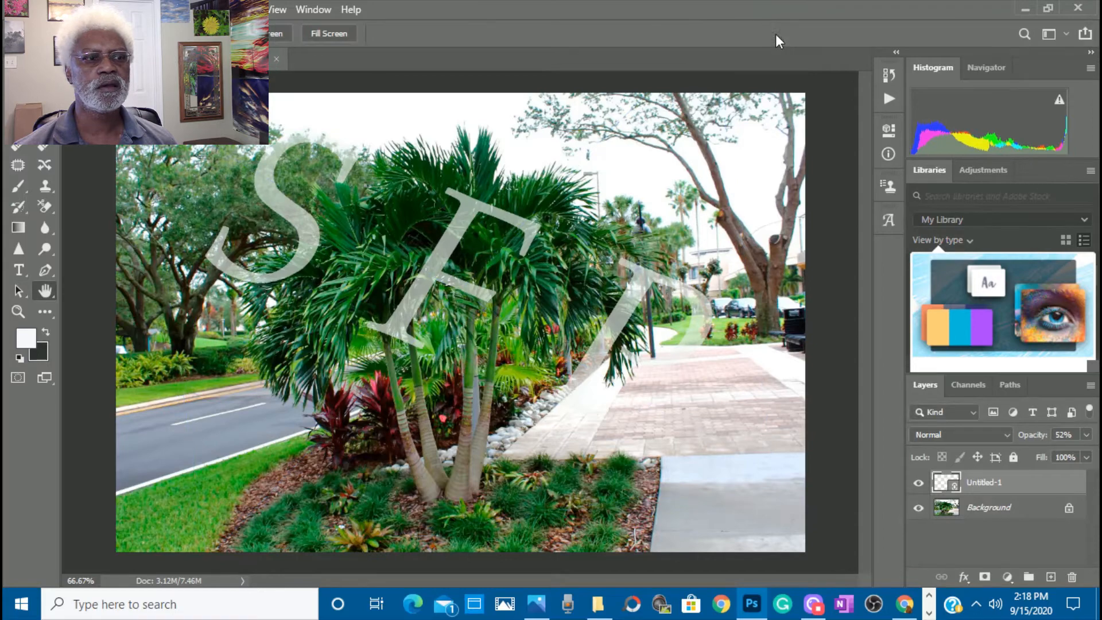
Save the watermarked palm tree photo as a JPEG over 777483688 in the 1280x833 folder, accepting quality 12 and Baseline Optimized.
left_click(36, 9)
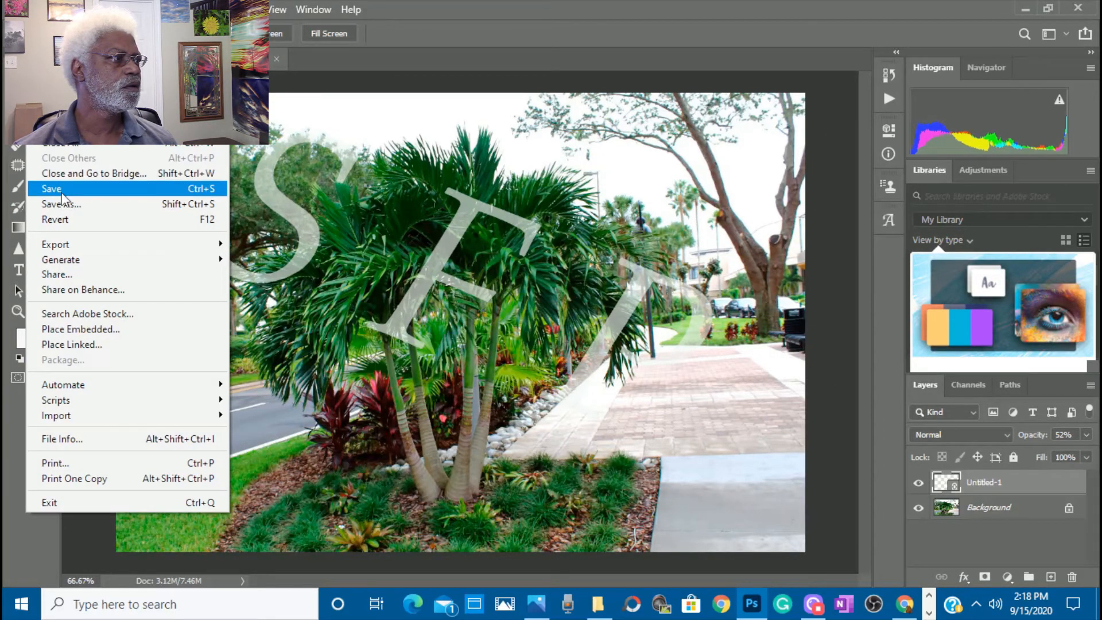
left_click(66, 203)
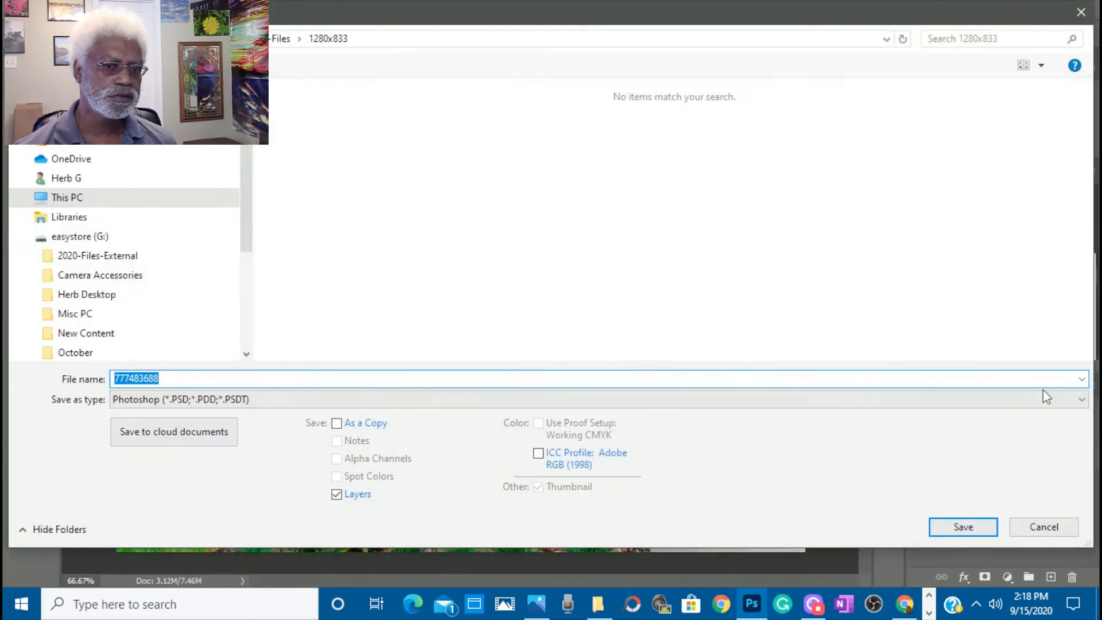
left_click(1081, 399)
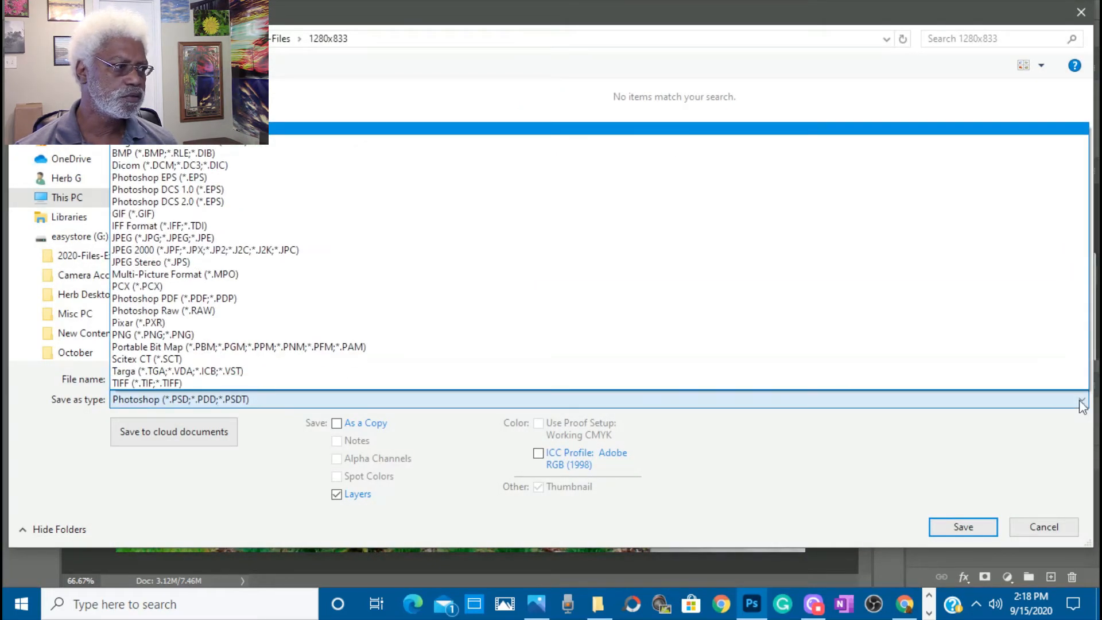
left_click(1018, 238)
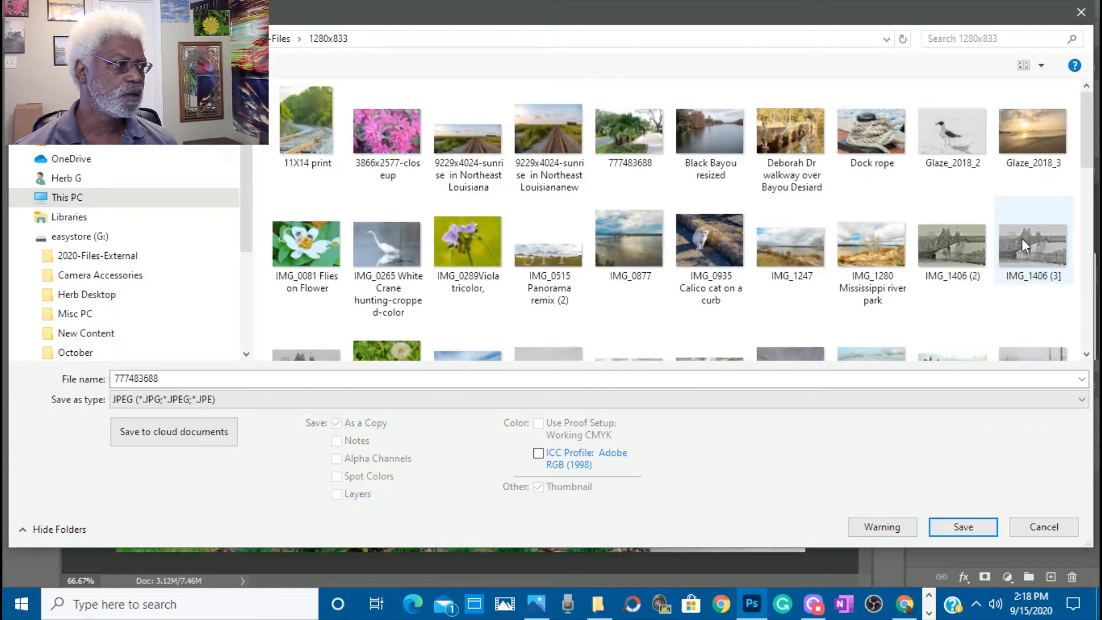
left_click(973, 526)
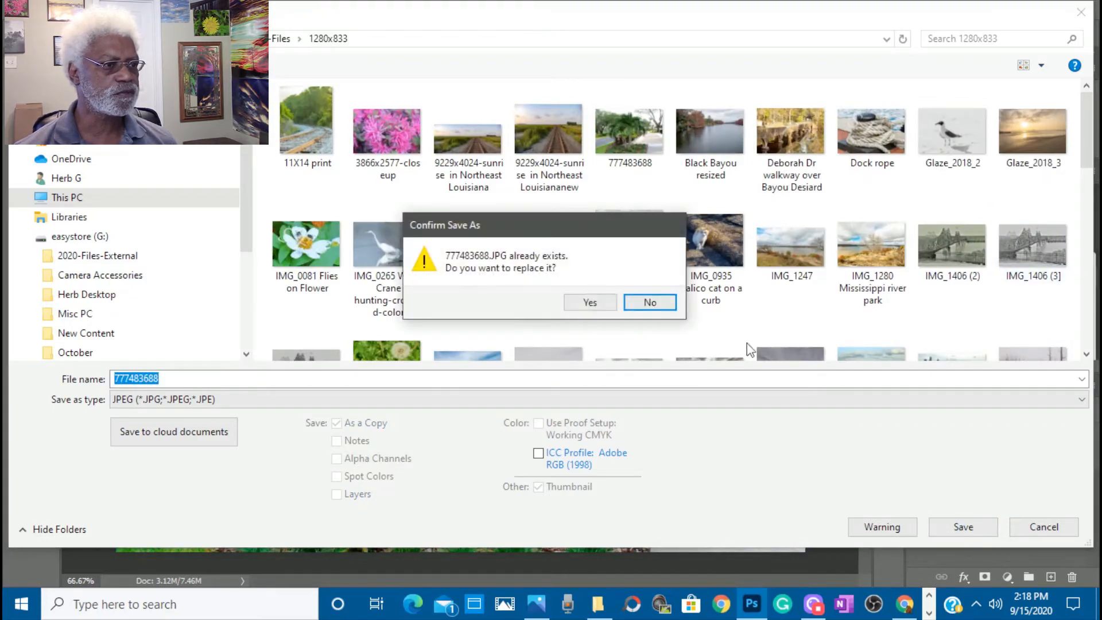
left_click(585, 303)
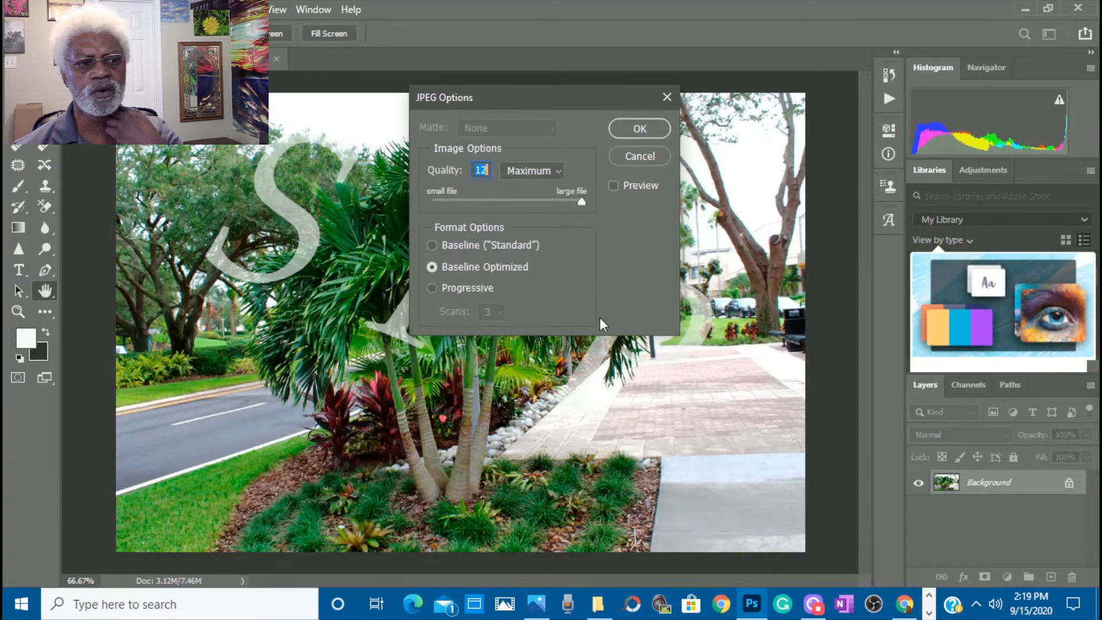
left_click(647, 135)
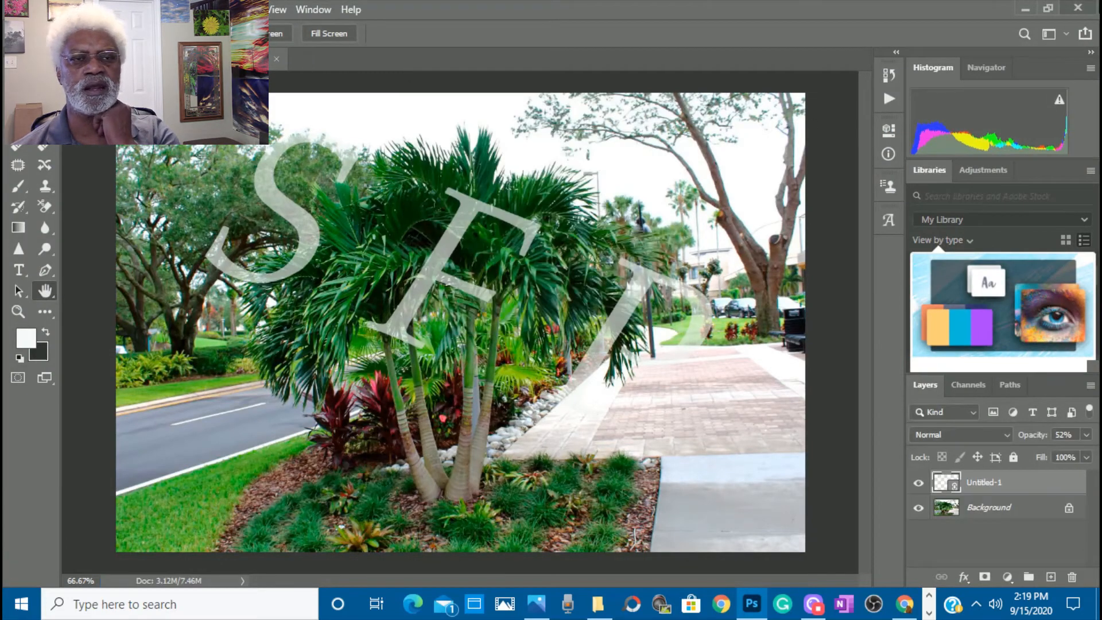
Close Photoshop without saving the layered document and select the 777483688 photo in the 1280x833 folder.
left_click(1091, 9)
left_click(557, 232)
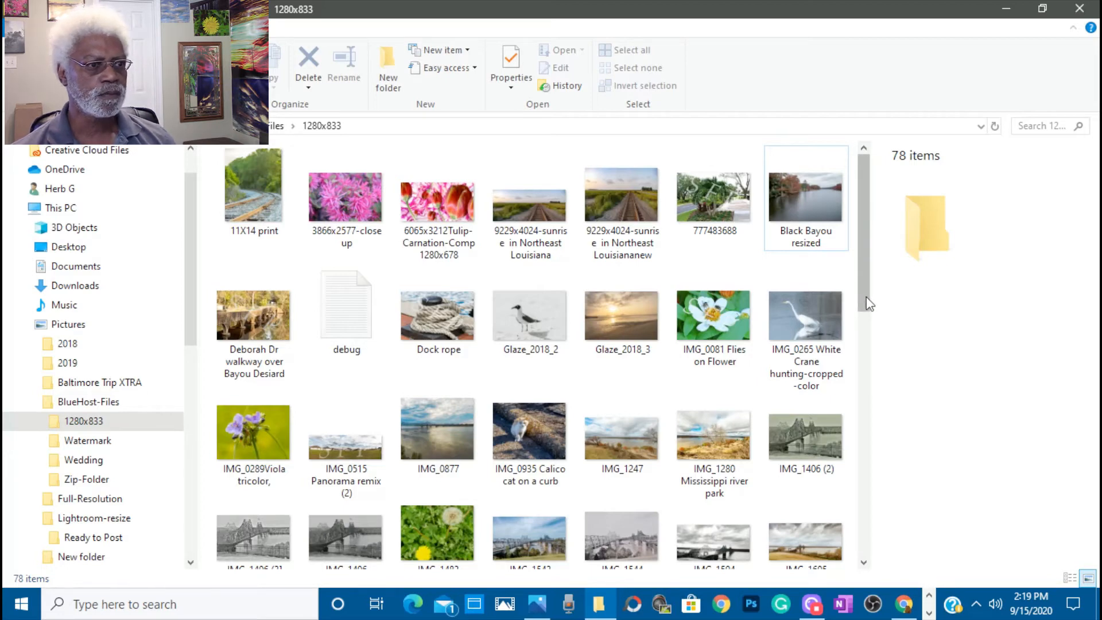
left_click_drag(868, 298, 867, 304)
left_click(703, 161)
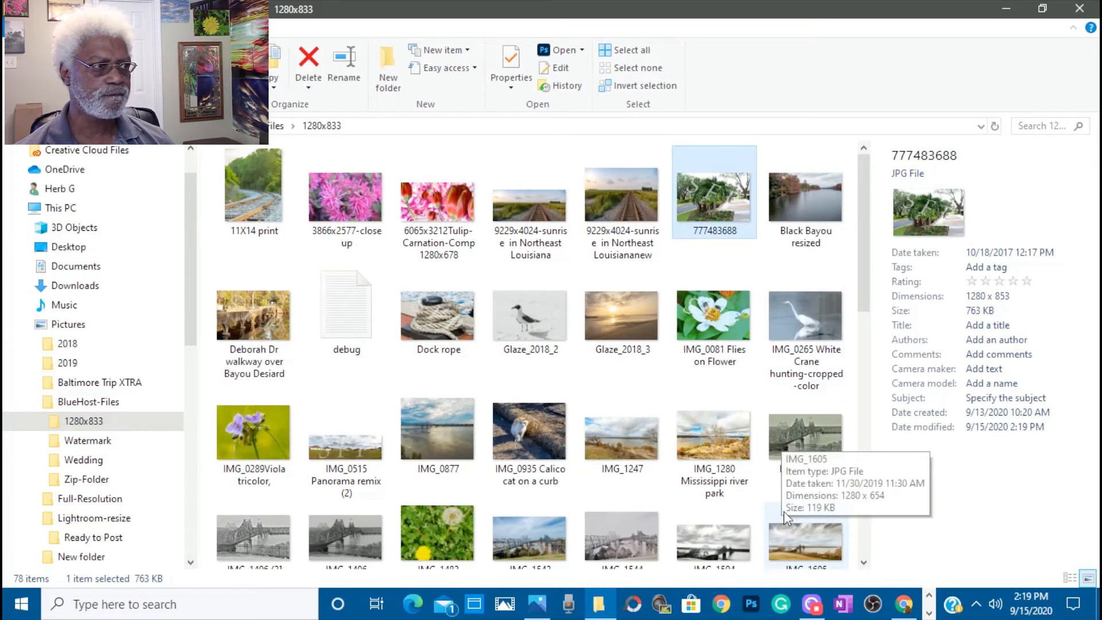
Switch to the Elementor page in Chrome and replace the palm tree gallery item's image by uploading 777483688 from the 1280x833 folder.
left_click(904, 605)
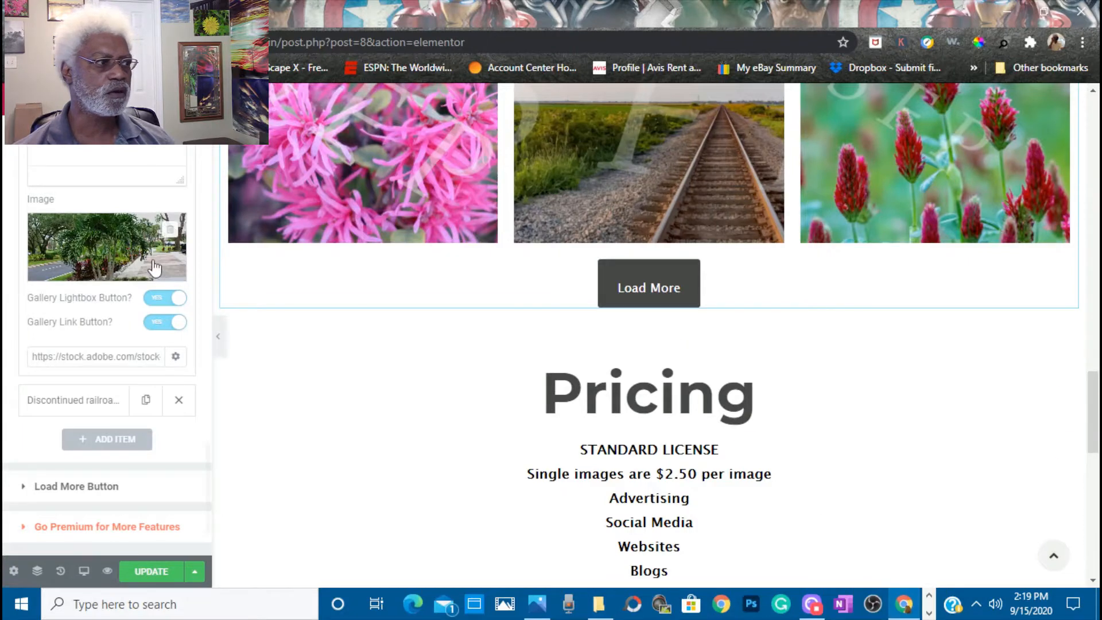
left_click(124, 268)
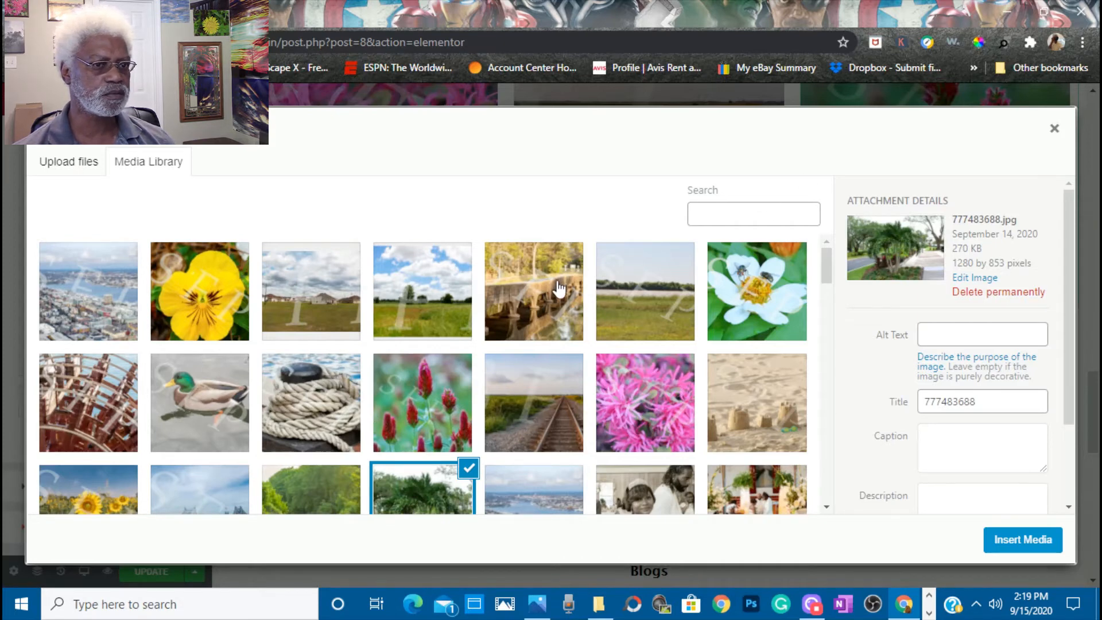
left_click(76, 172)
left_click(549, 370)
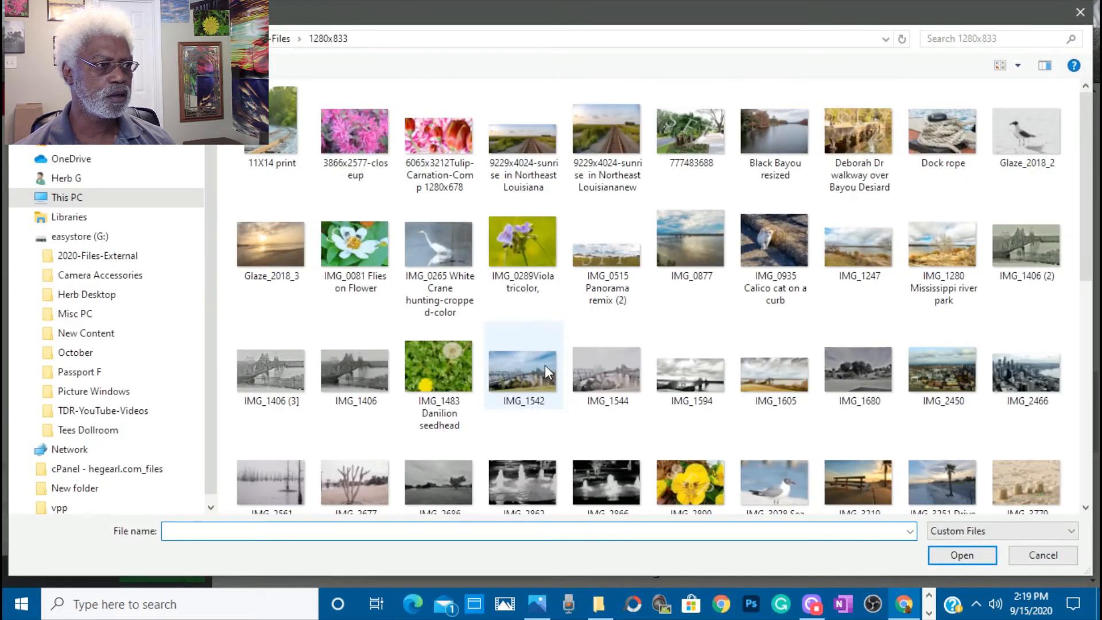
left_click(695, 128)
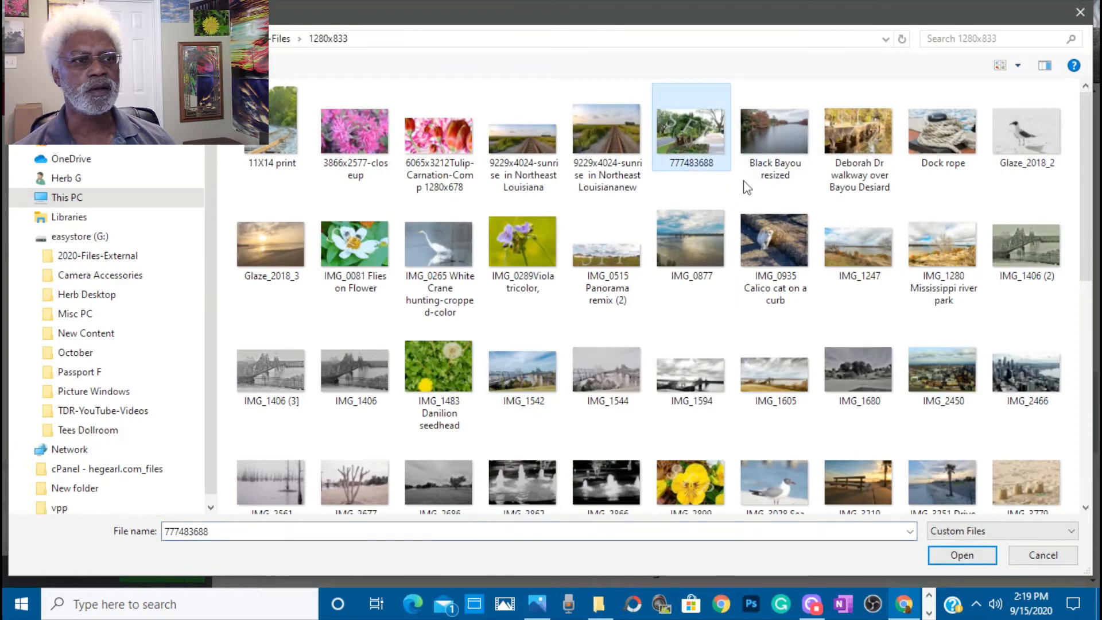
left_click(963, 551)
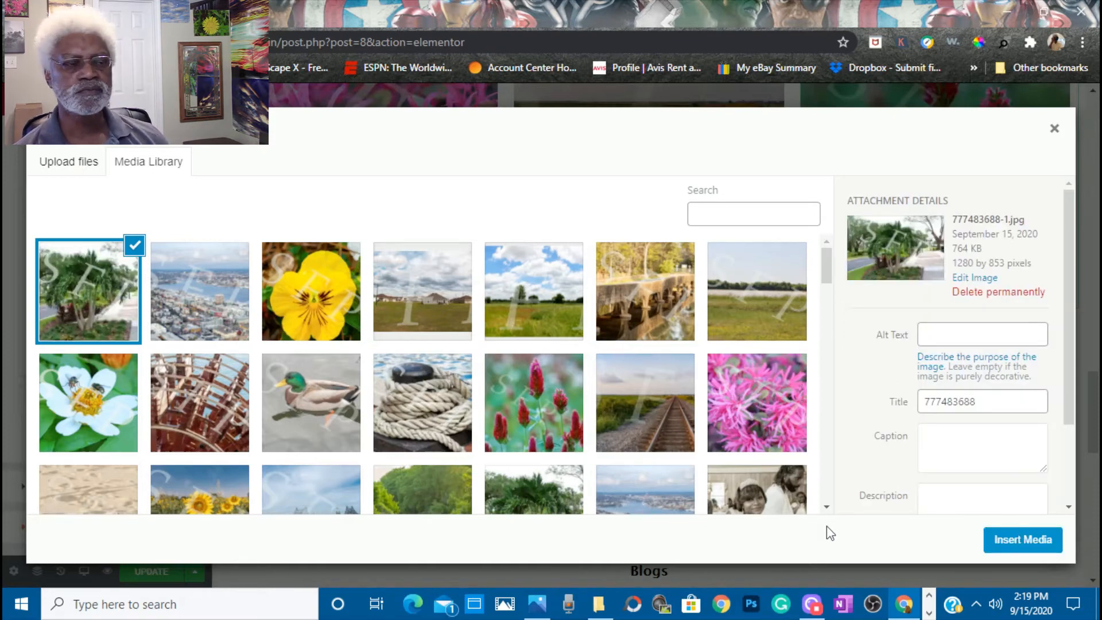
left_click(1012, 544)
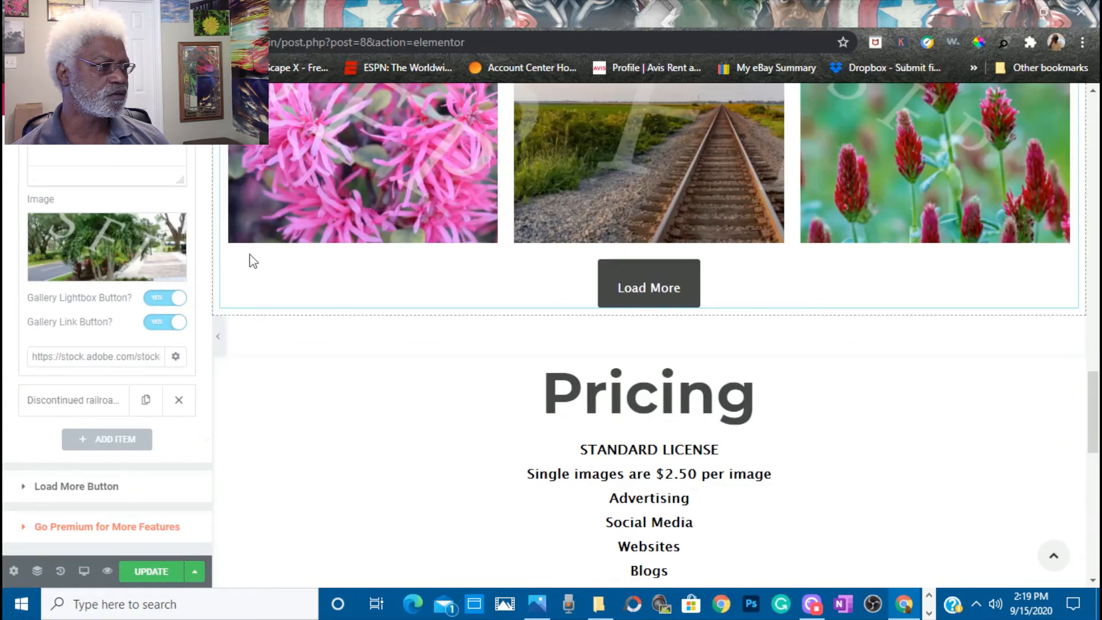
Collapse the Robust Adonidia palm tree gallery item and expand the Discontinued railroad item to check its image for a watermark.
scroll(198, 301, "up", 10)
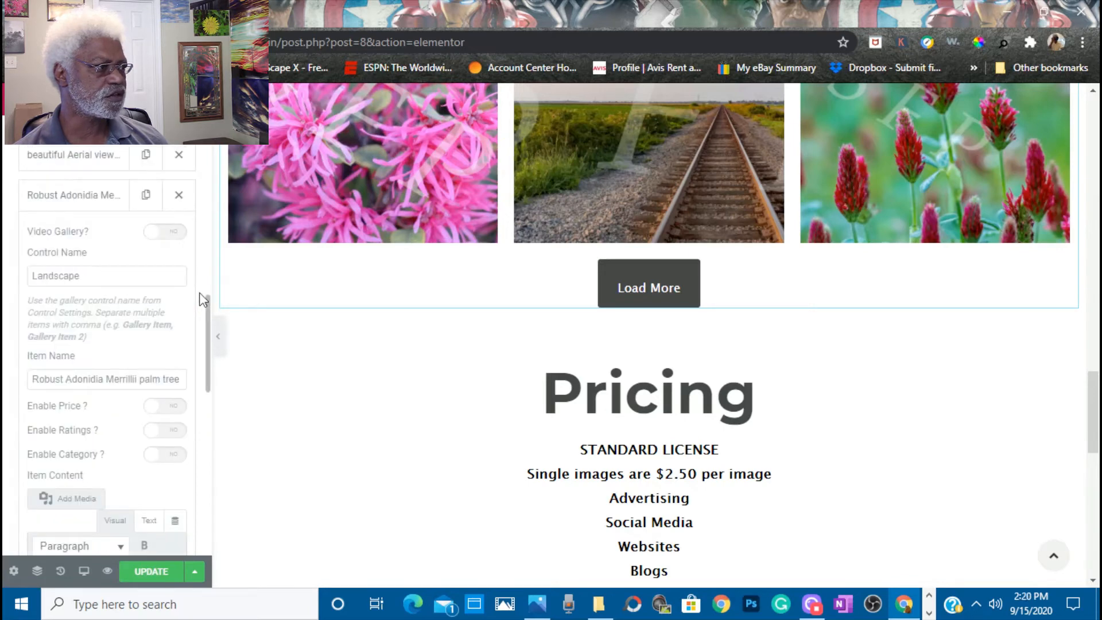
left_click(104, 199)
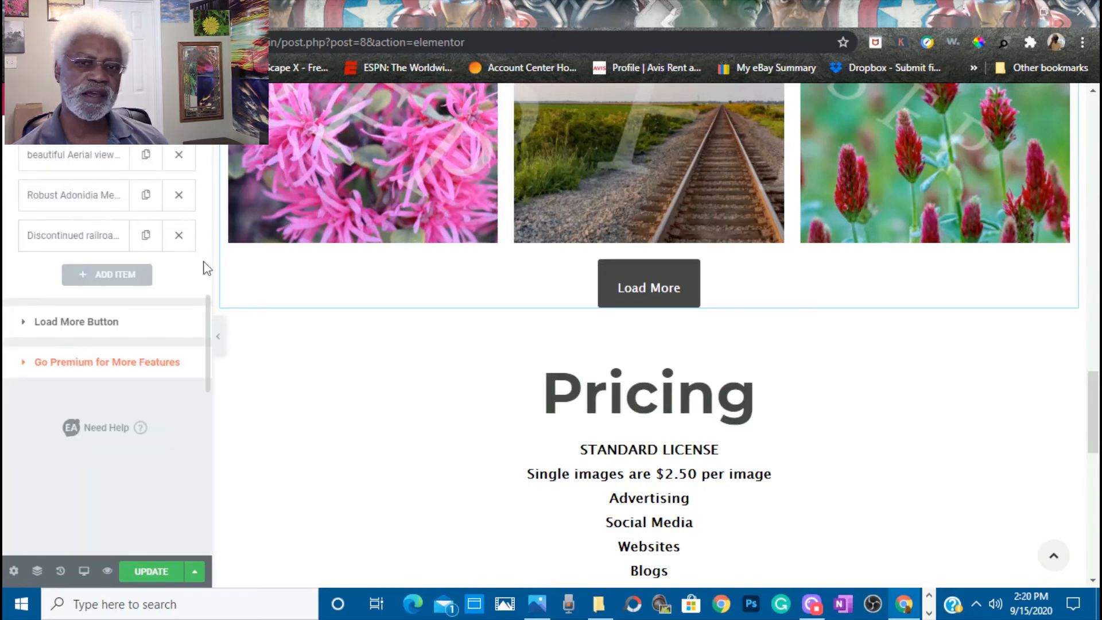
left_click(83, 243)
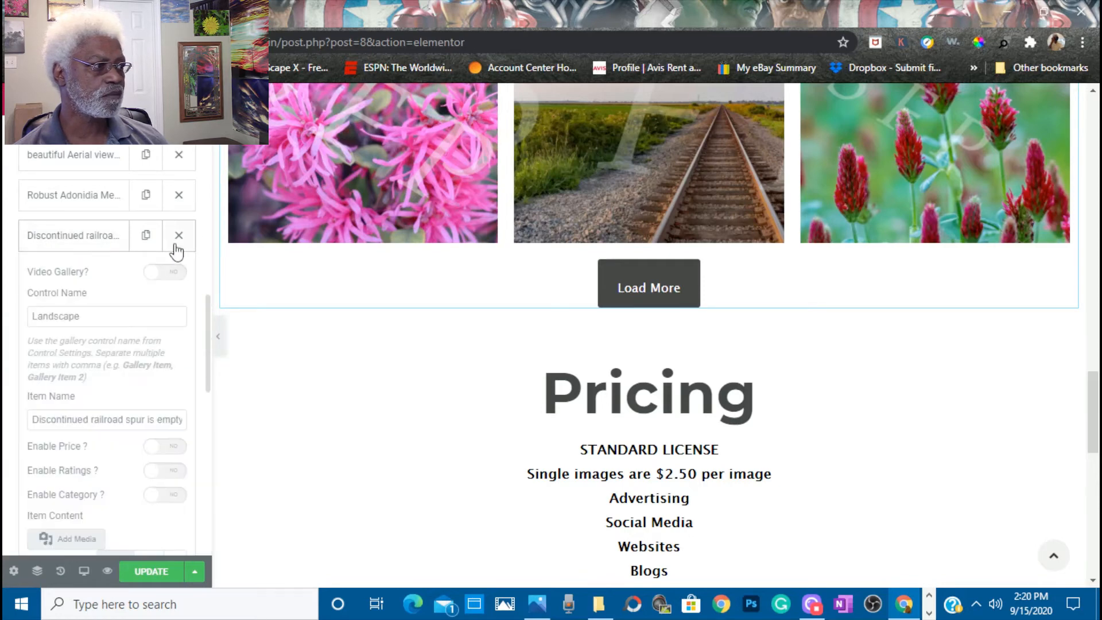
scroll(206, 256, "down", 10)
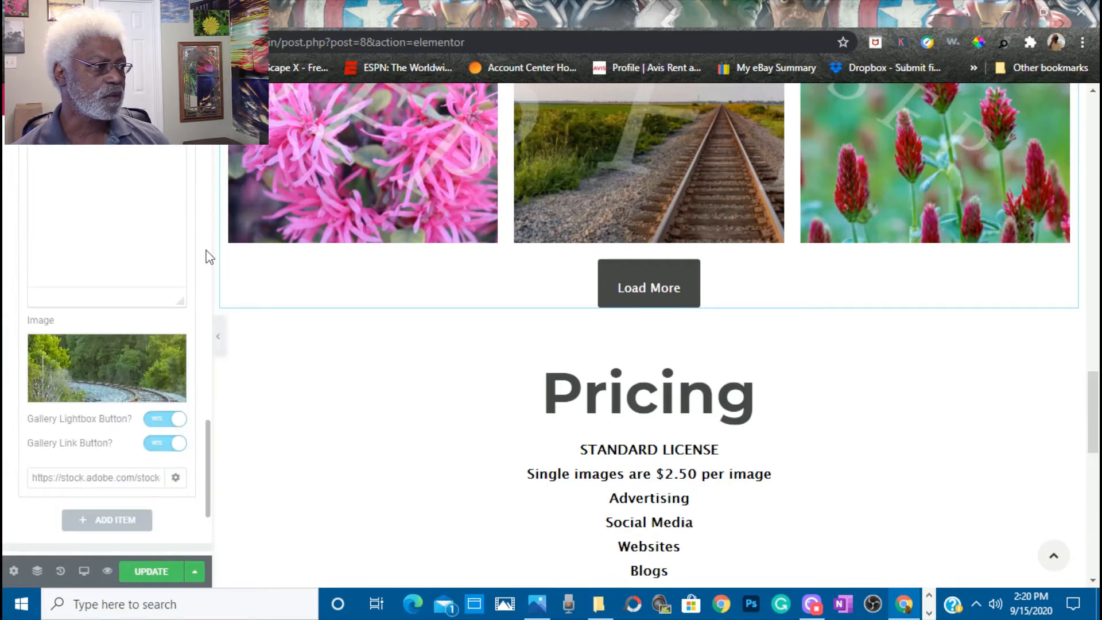
scroll(209, 257, "down", 2)
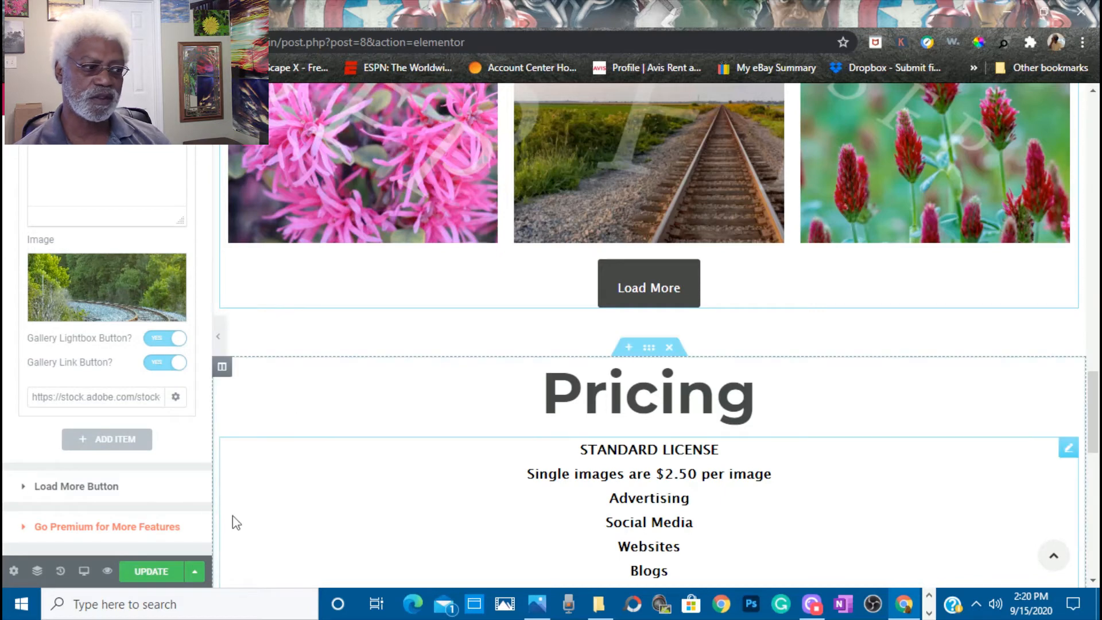
mouse_move(827, 157)
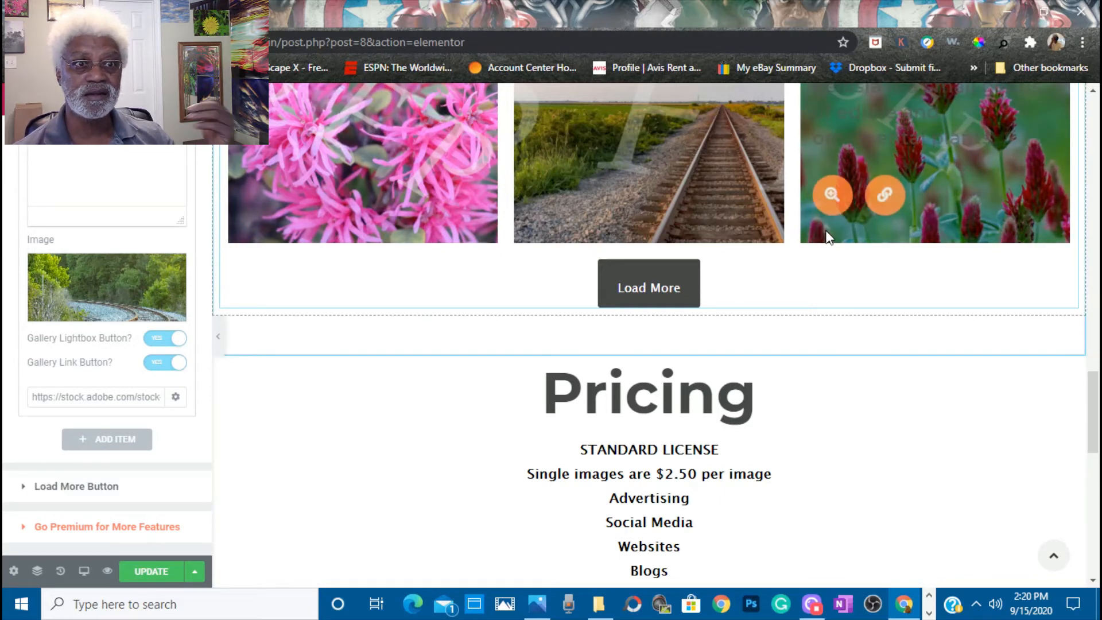
mouse_move(600, 226)
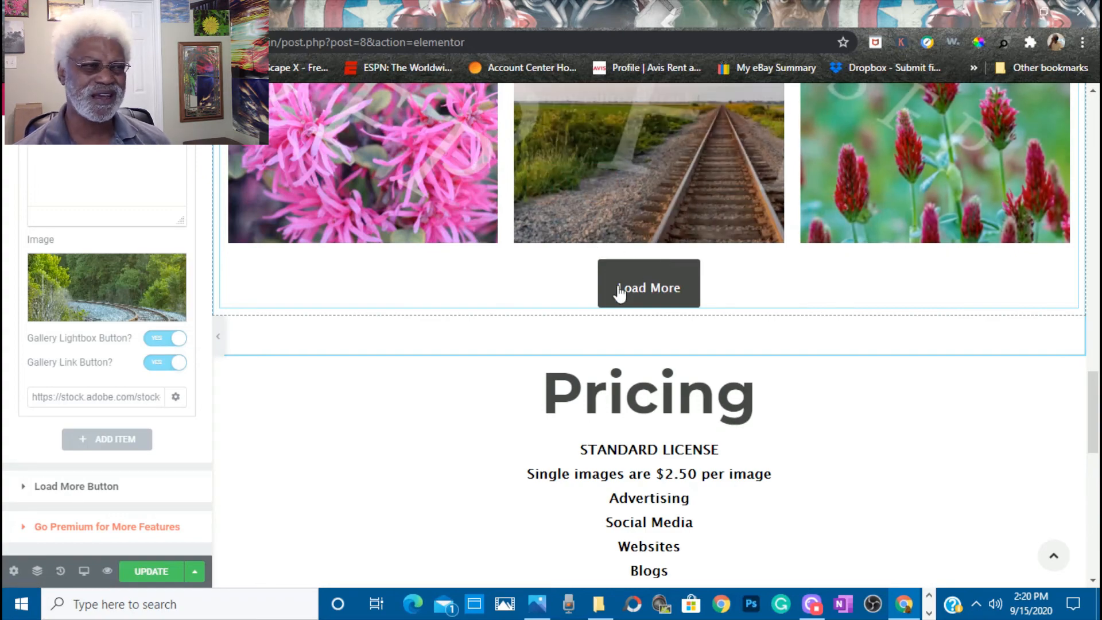
Open the 11X14 print photo from the 1280x833 folder in Photoshop, leaving its missing color profile as is.
left_click(598, 603)
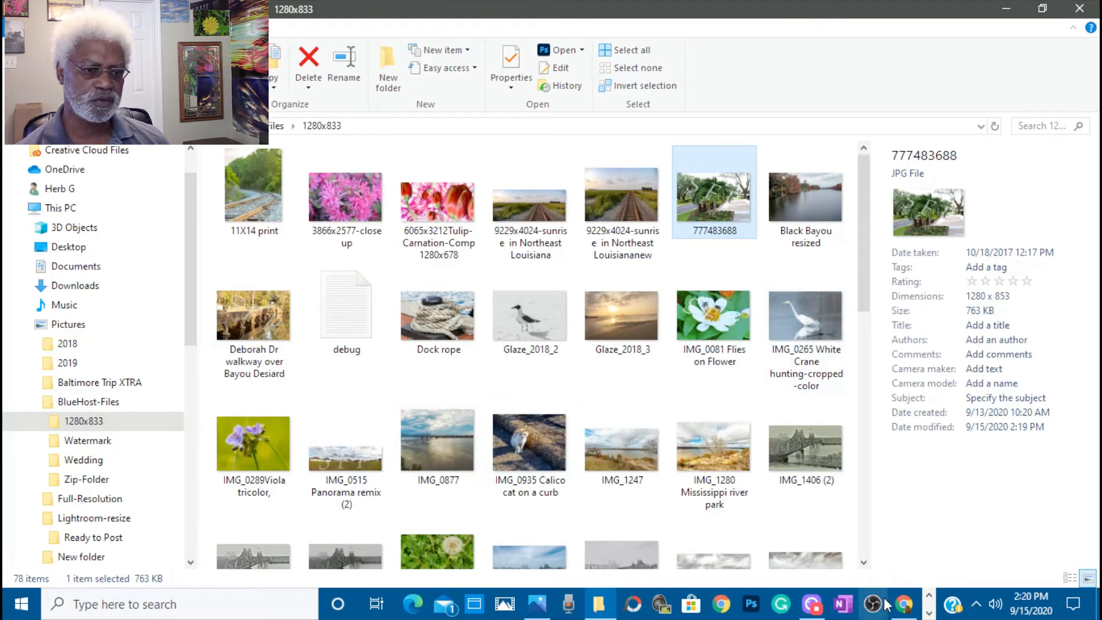
left_click(903, 605)
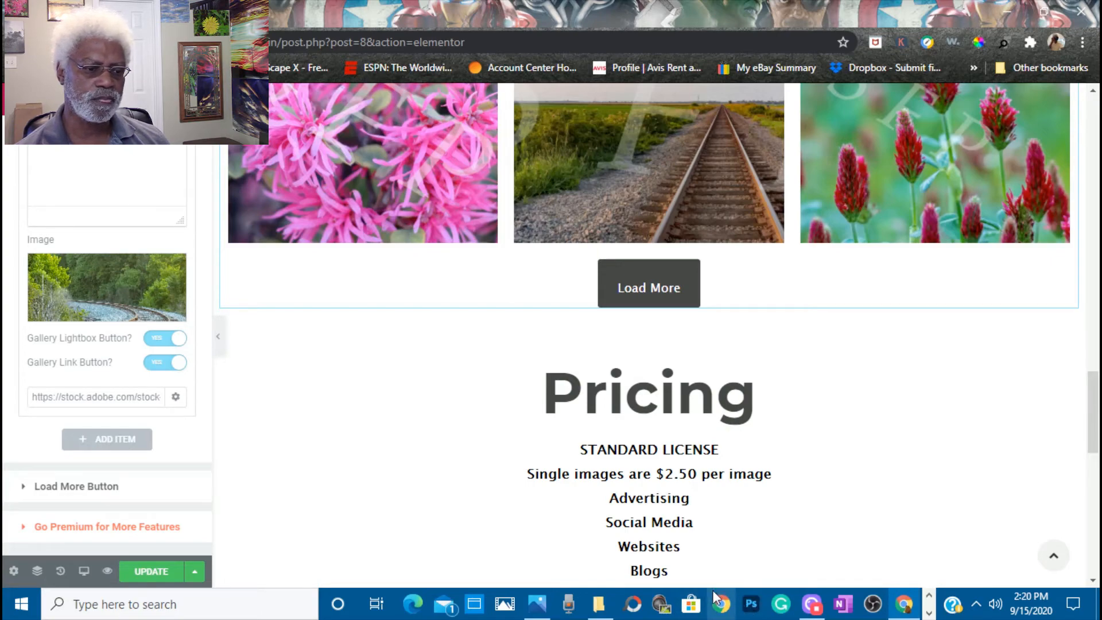
left_click(599, 603)
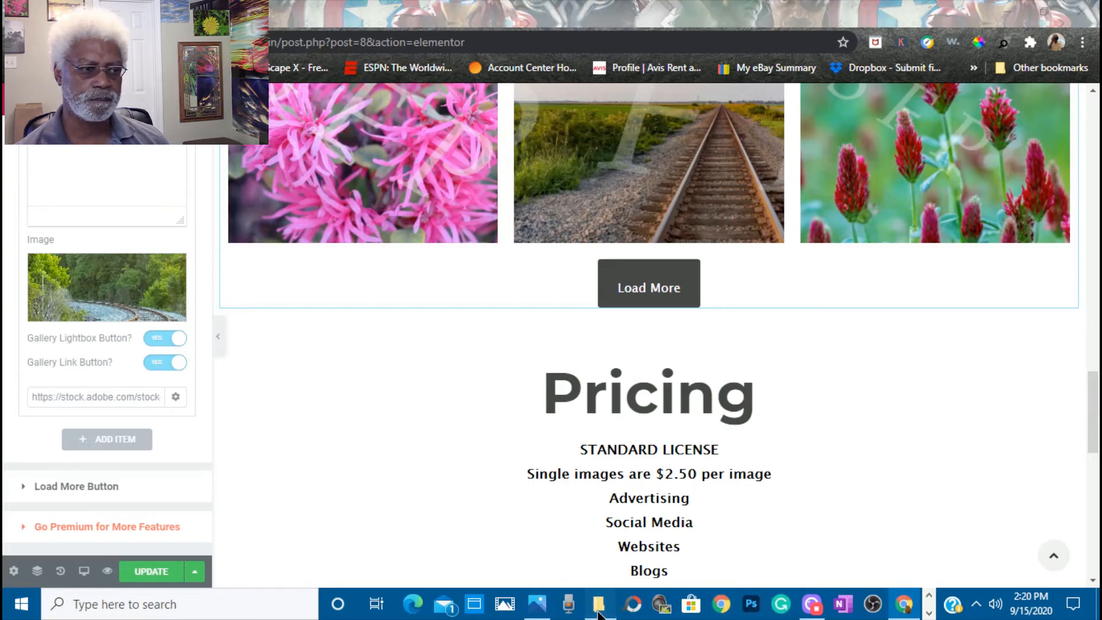
left_click(253, 173)
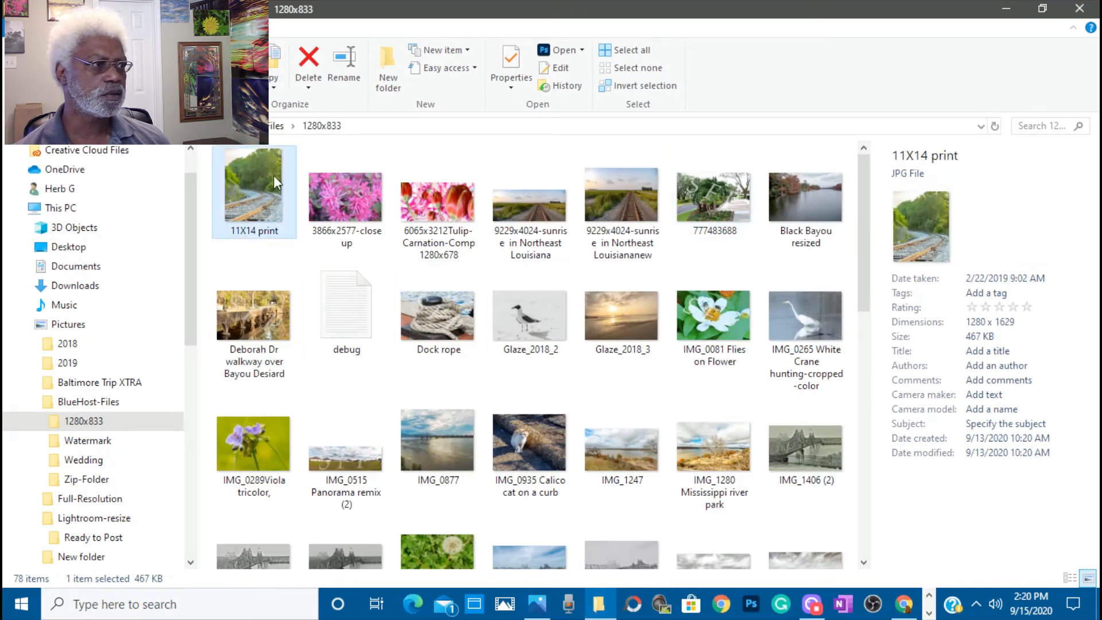
left_click(572, 52)
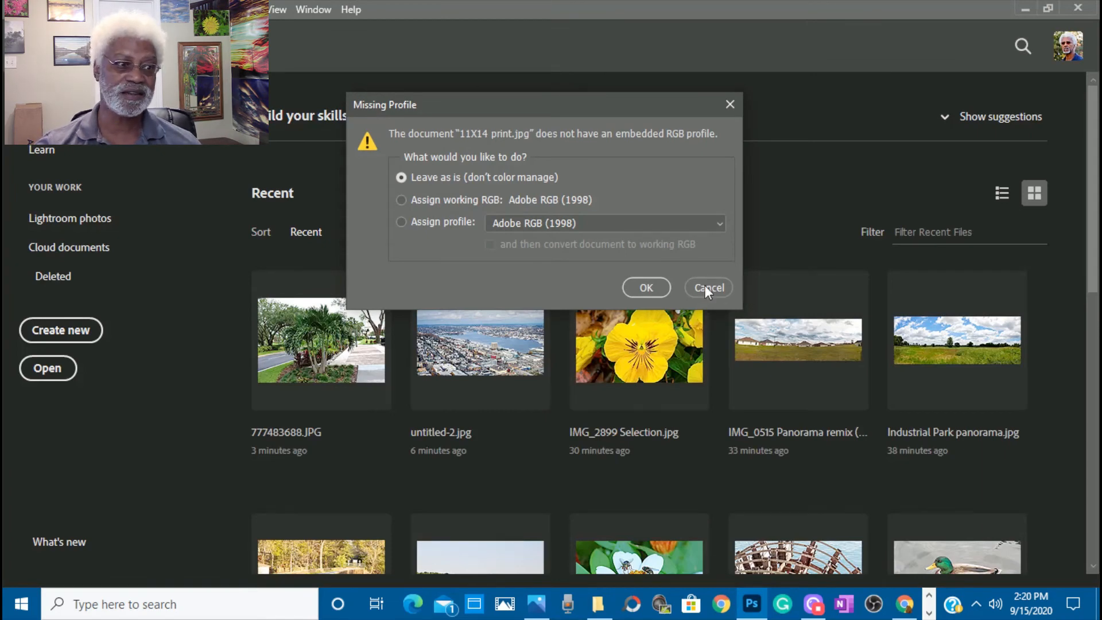
left_click(657, 286)
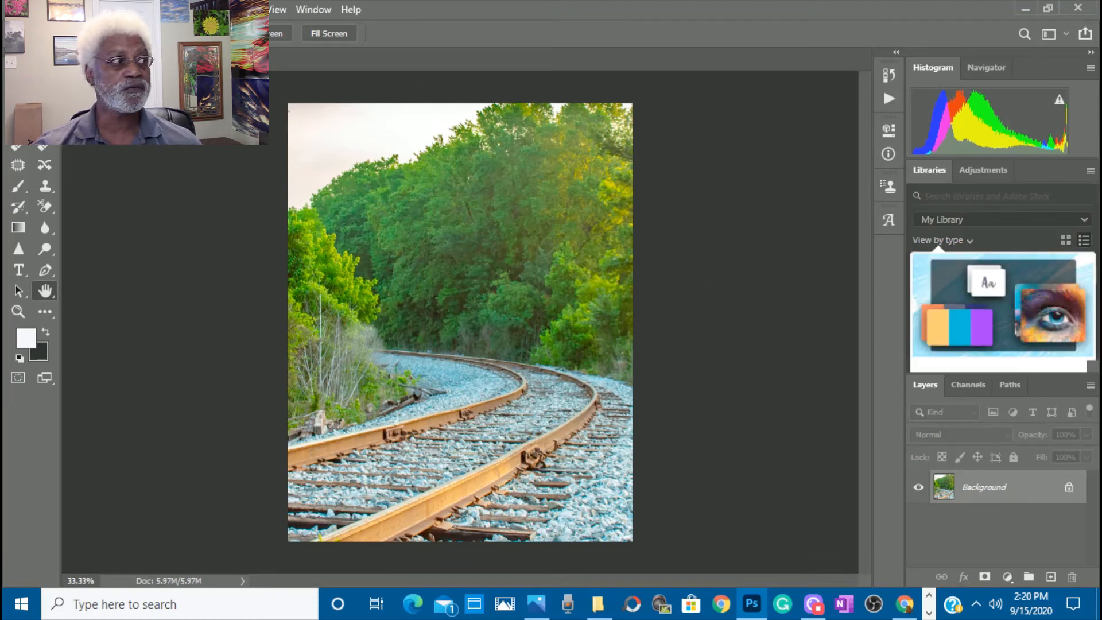
Place the white SFP logo file Untitled-1 from the Pictures Stills folder as a linked image on the railroad photo.
left_click(89, 344)
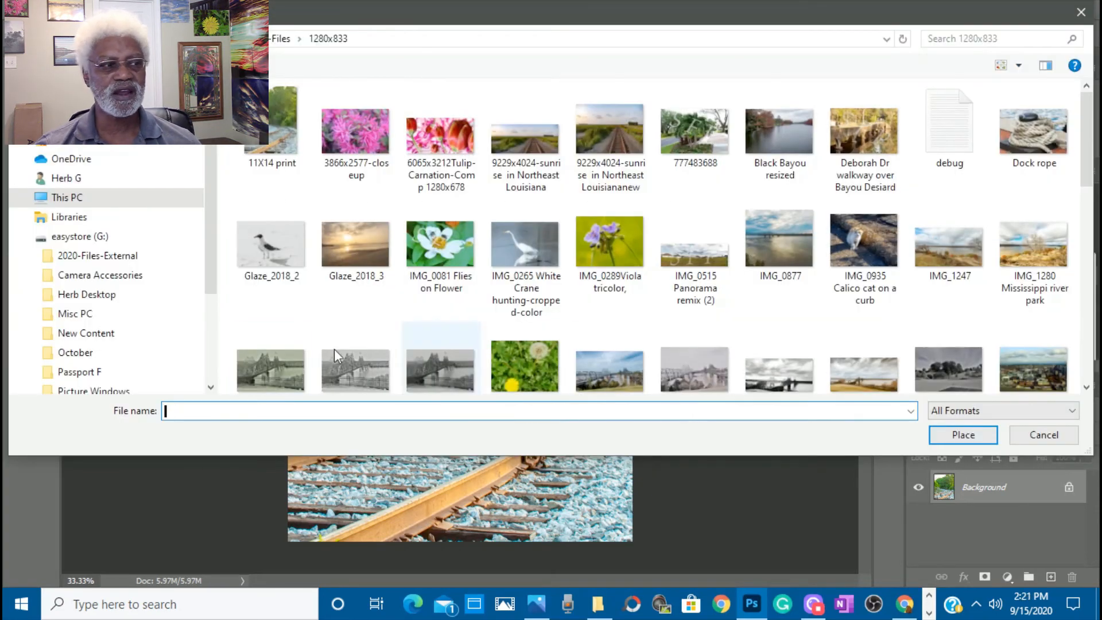
left_click(24, 197)
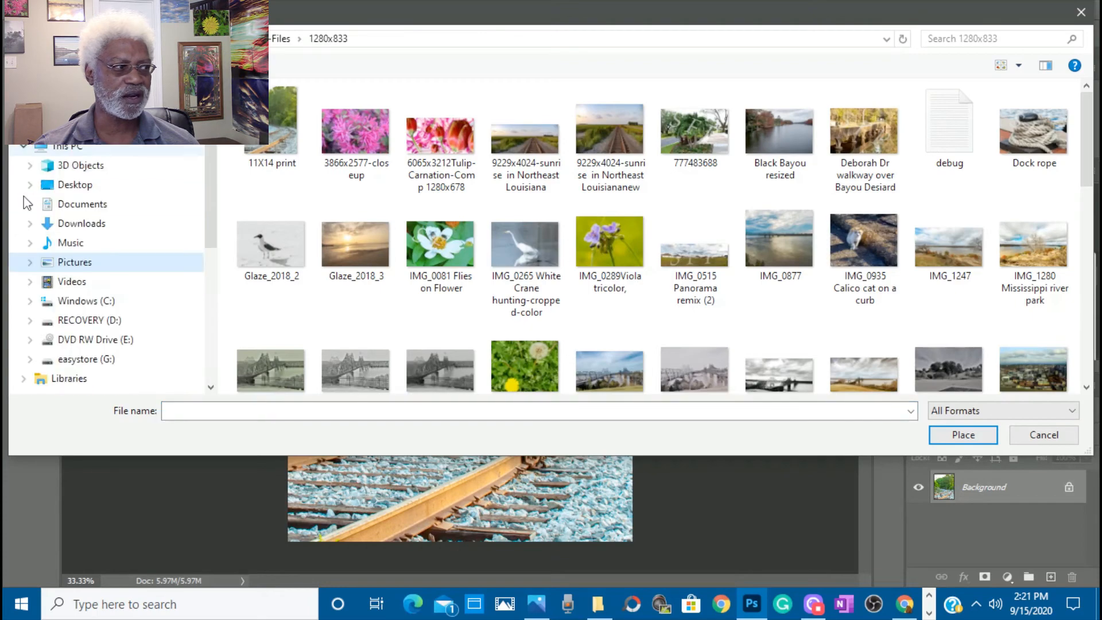
left_click(31, 264)
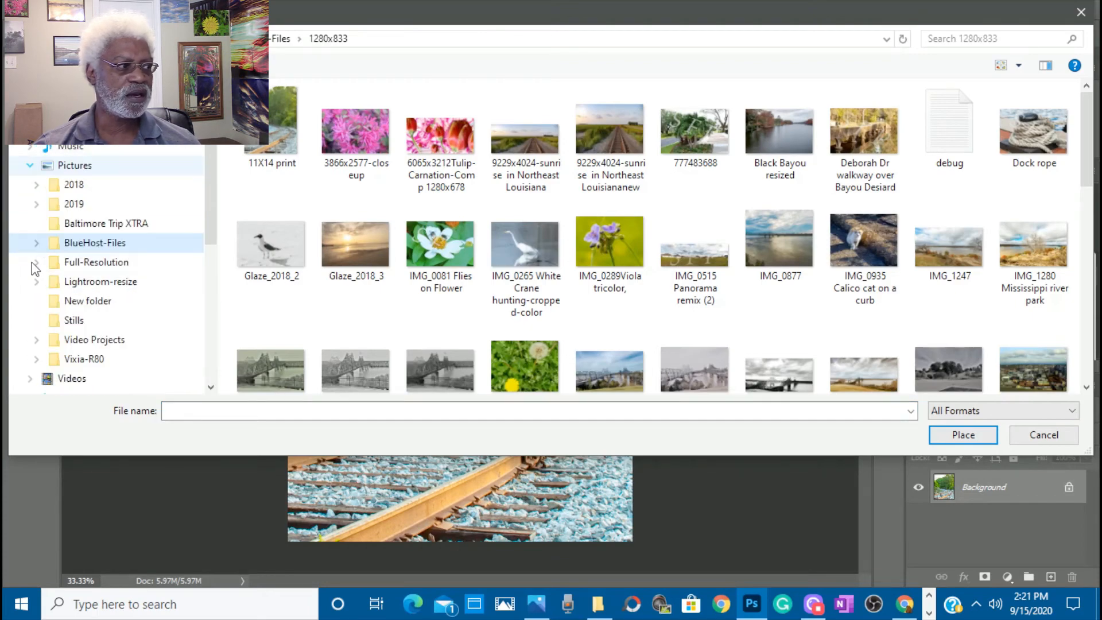
left_click(87, 323)
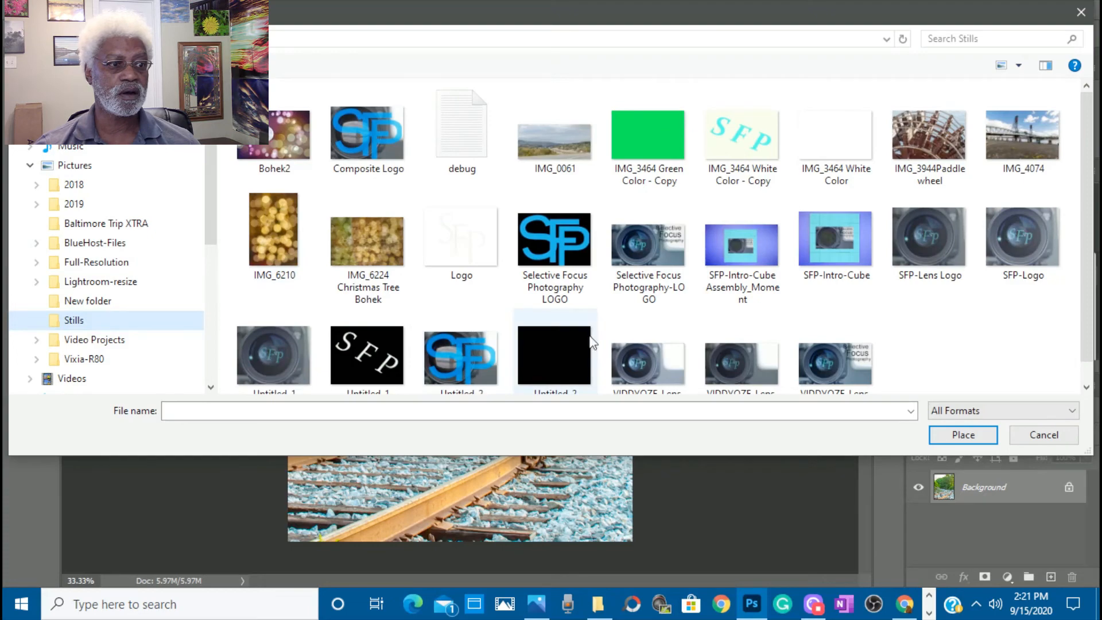
left_click(369, 372)
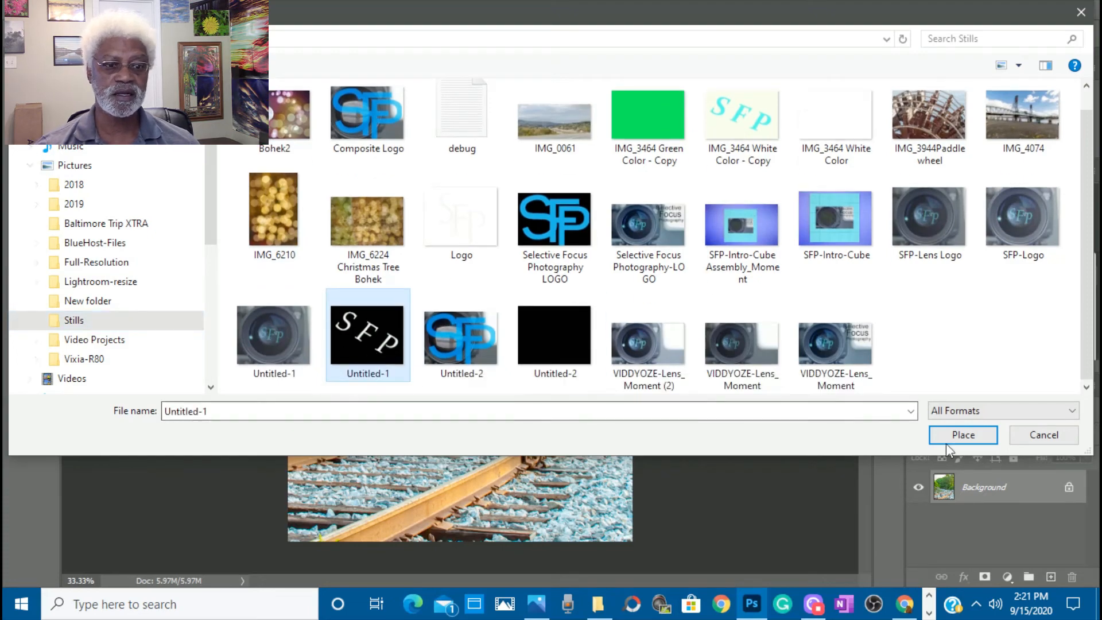
left_click(981, 435)
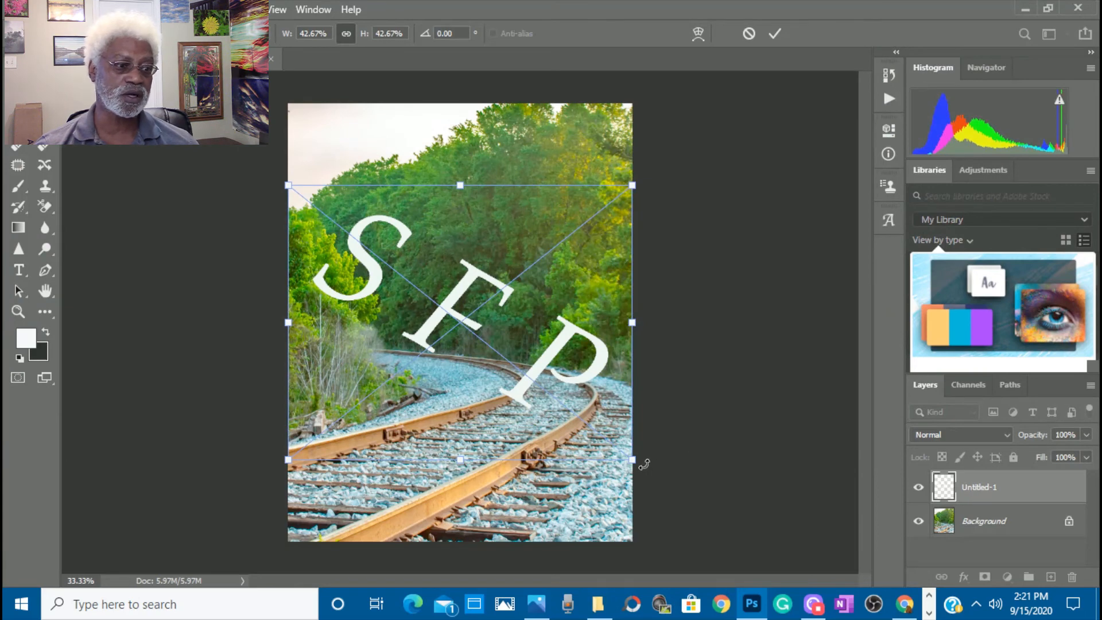
Scale the SFP logo to about 46.37%, move it slightly upward, lower its layer opacity to 30%, and commit the placement.
left_click_drag(633, 459, 661, 483)
left_click_drag(442, 314, 437, 281)
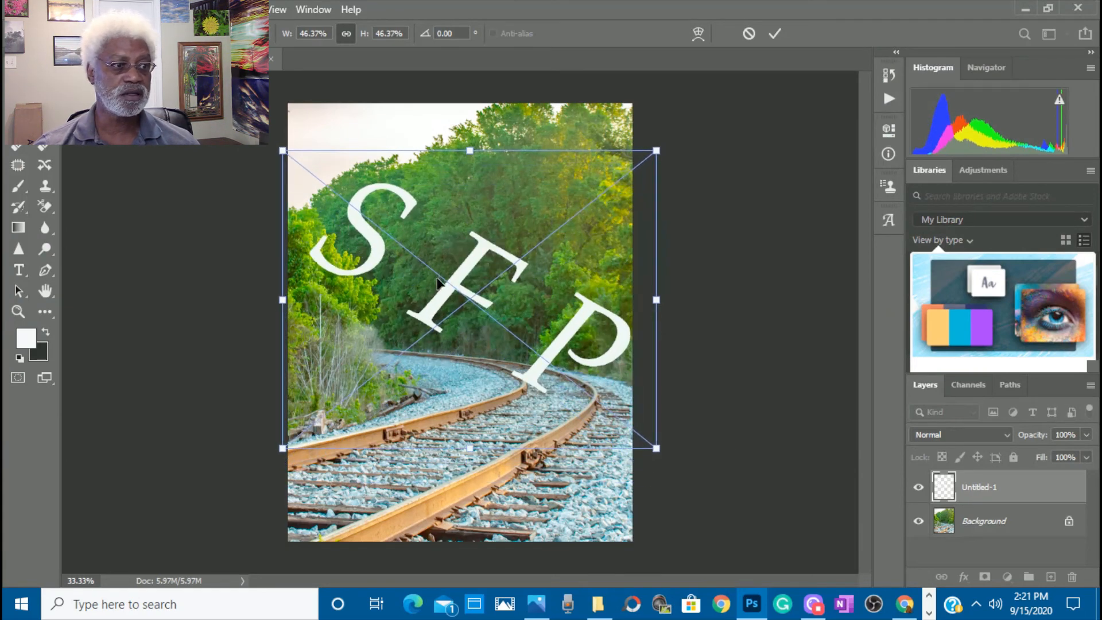
left_click(1087, 435)
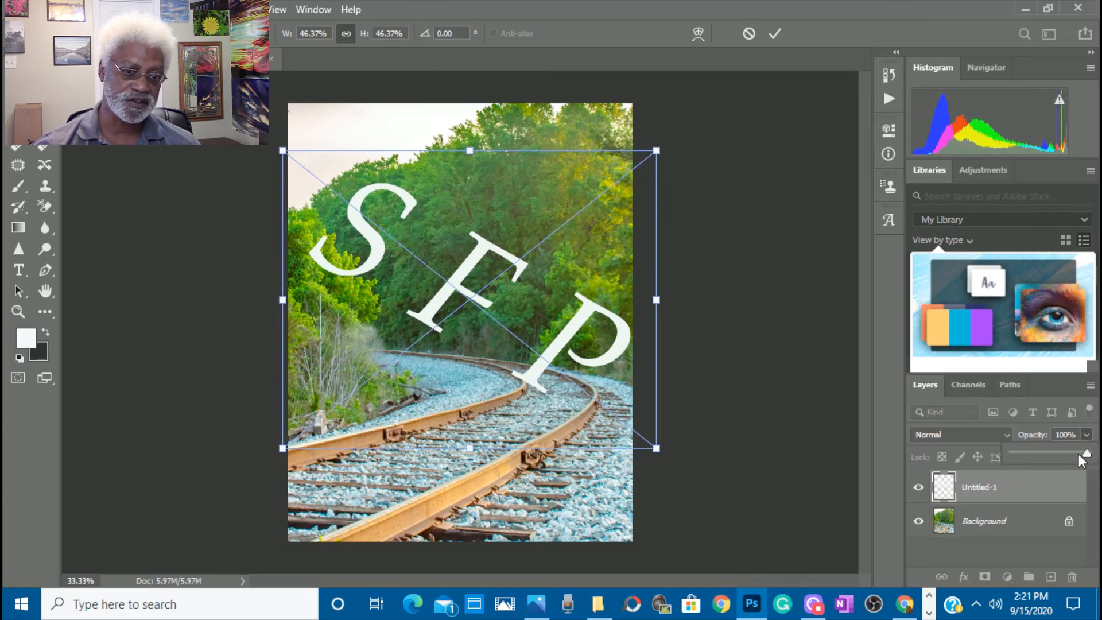
left_click_drag(1069, 454, 1035, 456)
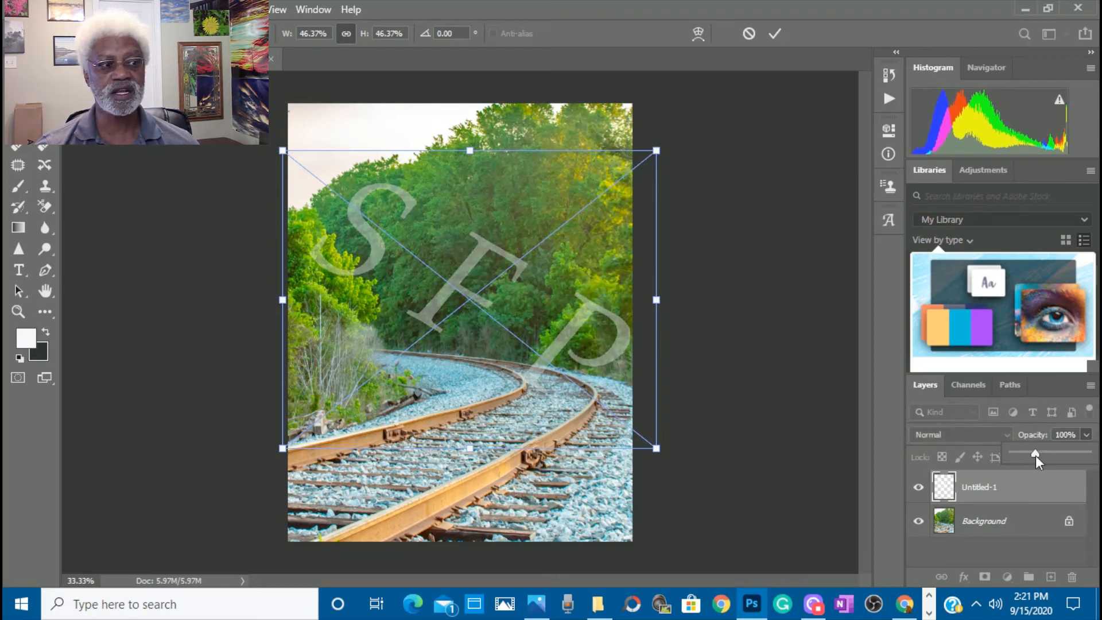
left_click(773, 33)
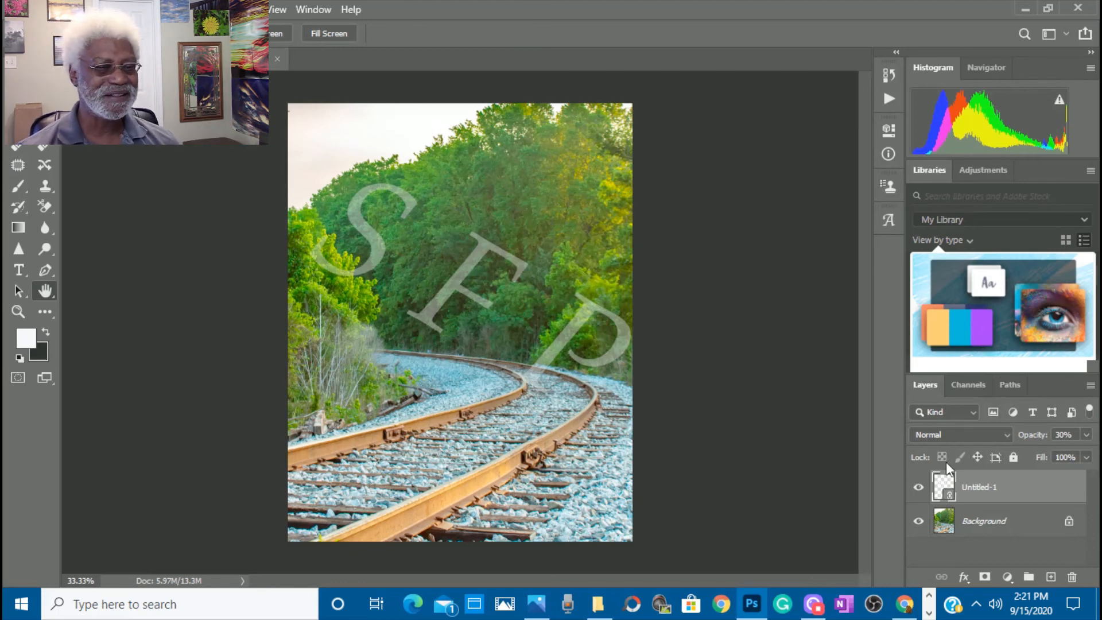
Save the watermarked railroad photo as a JPEG over 11X14 print in the 1280x833 folder, accepting quality 12 and Baseline Optimized.
key("alt+f")
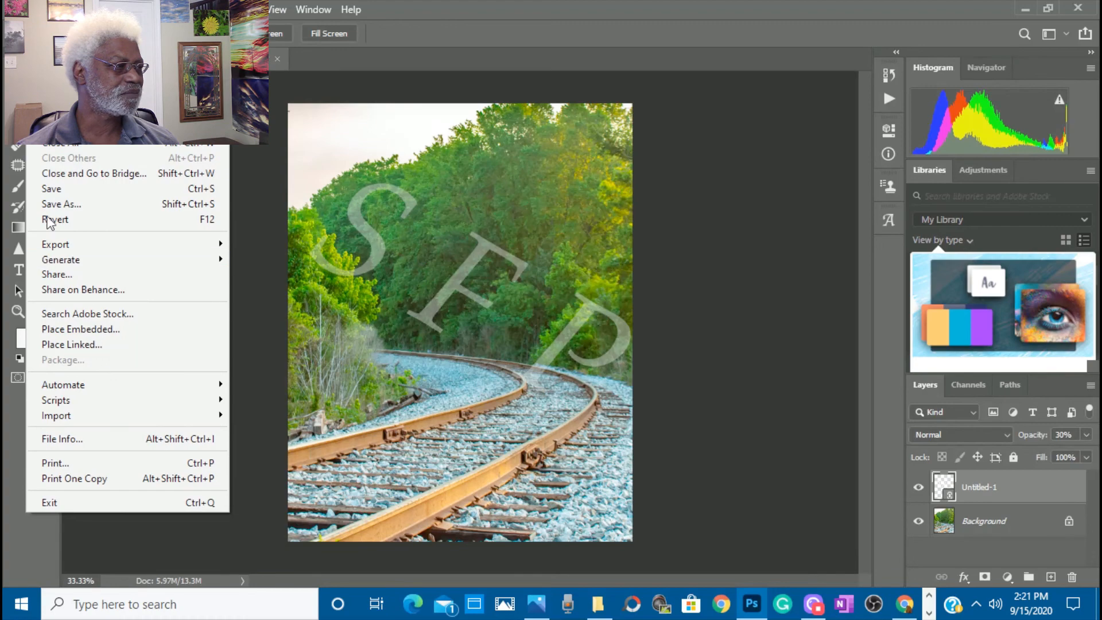
left_click(54, 204)
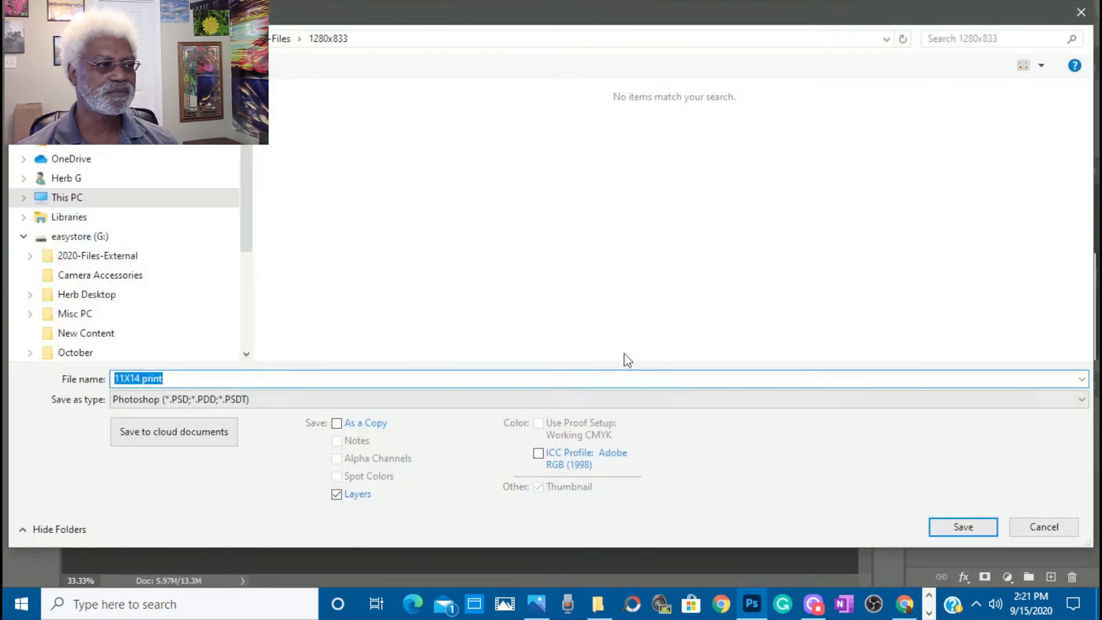
left_click(1082, 400)
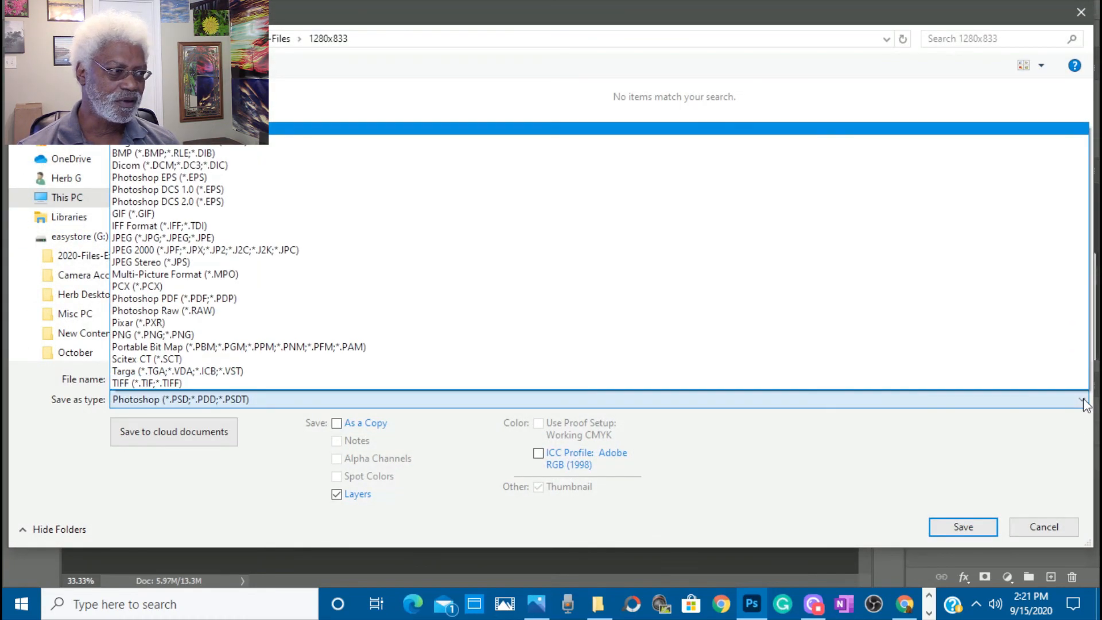
left_click(1037, 241)
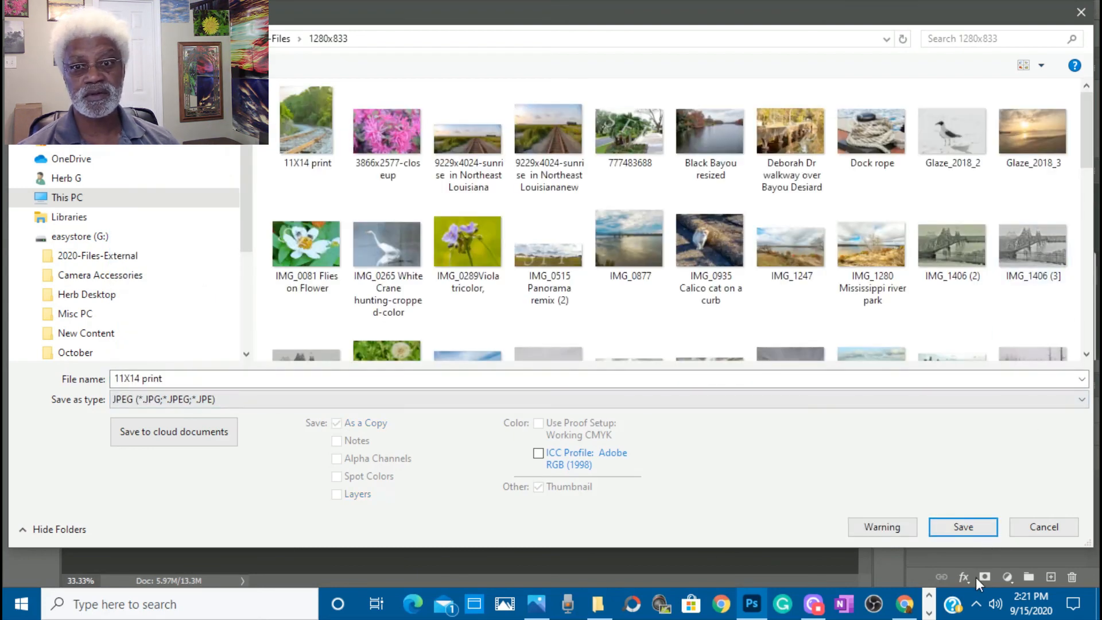
left_click(976, 530)
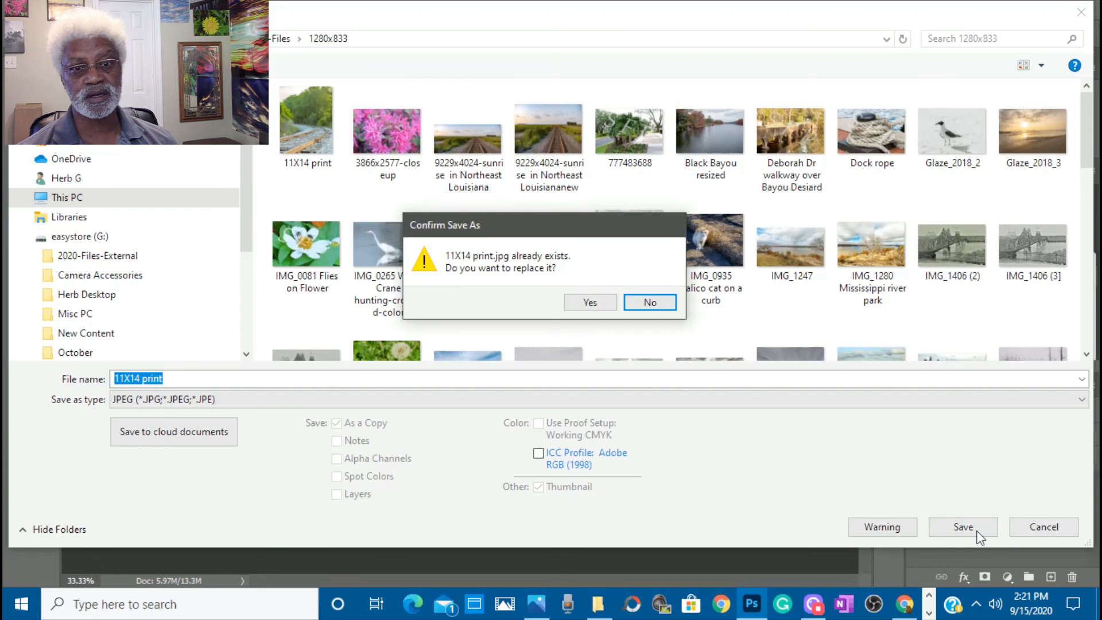
left_click(590, 302)
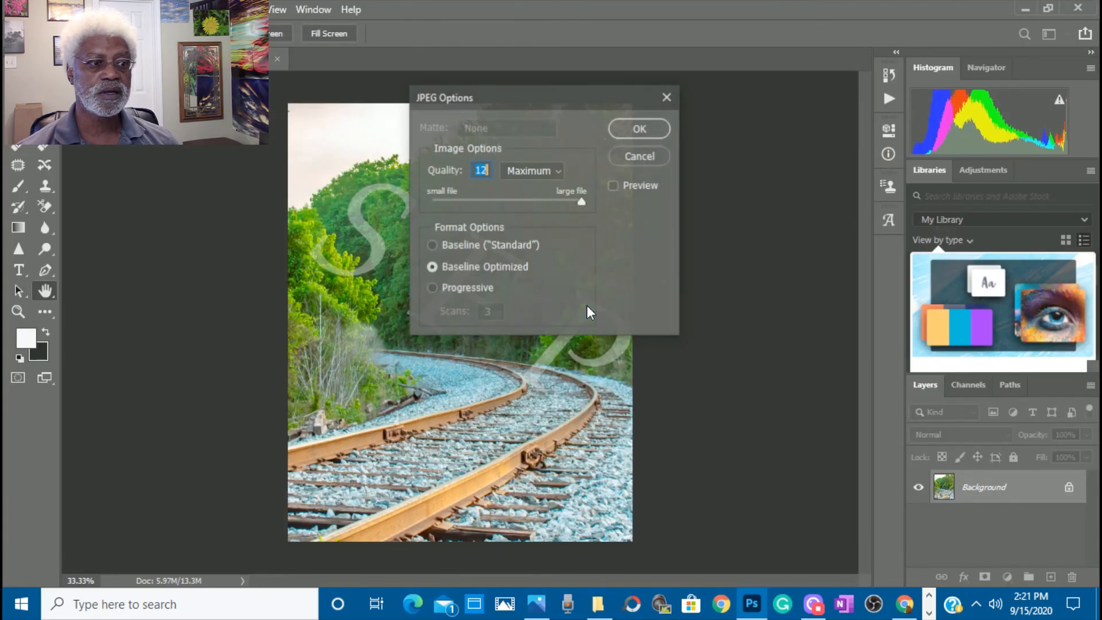
left_click(639, 129)
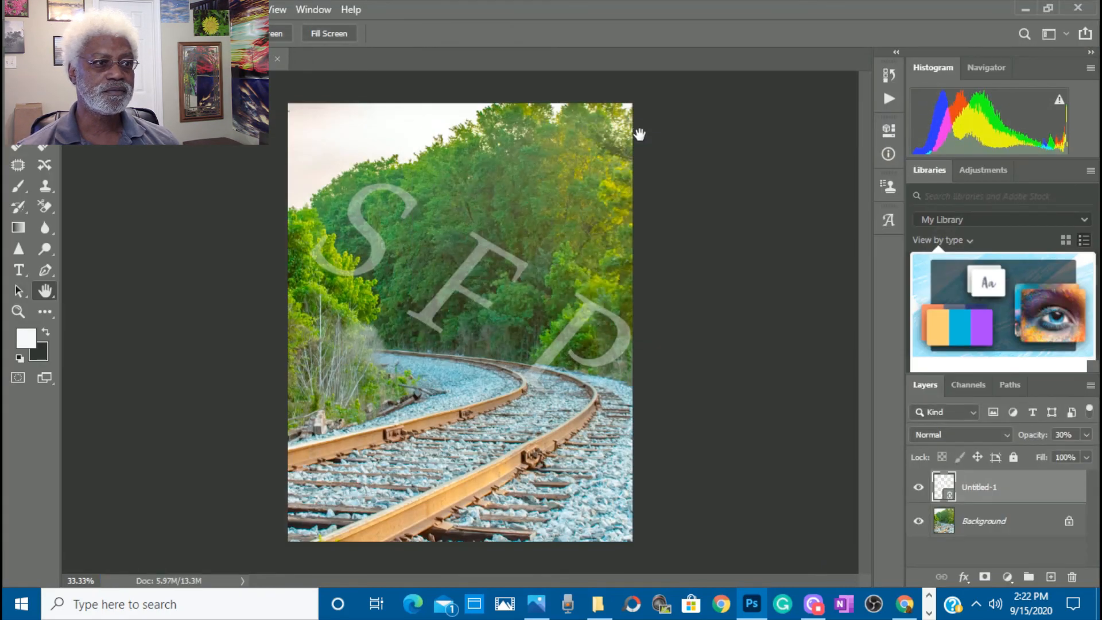